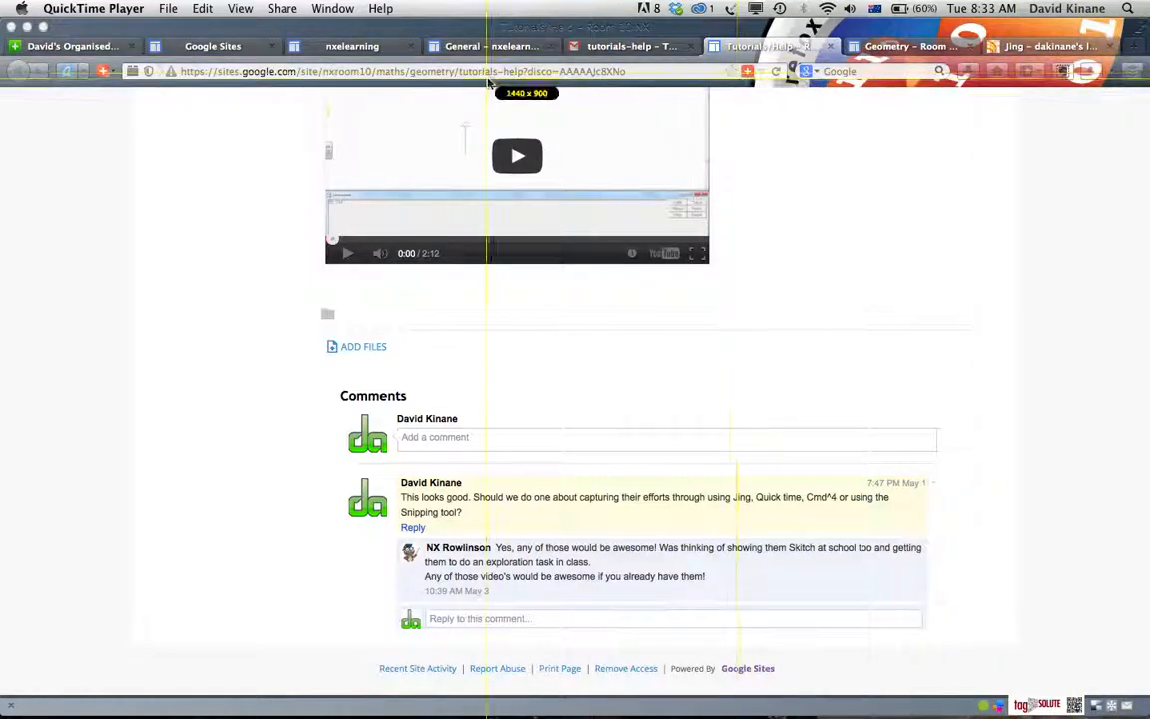
# Capture an image of the web page area from the video player to the first comment, about 829 x 515
pyautogui.moveTo(271, 100); pyautogui.dragTo(934, 512)
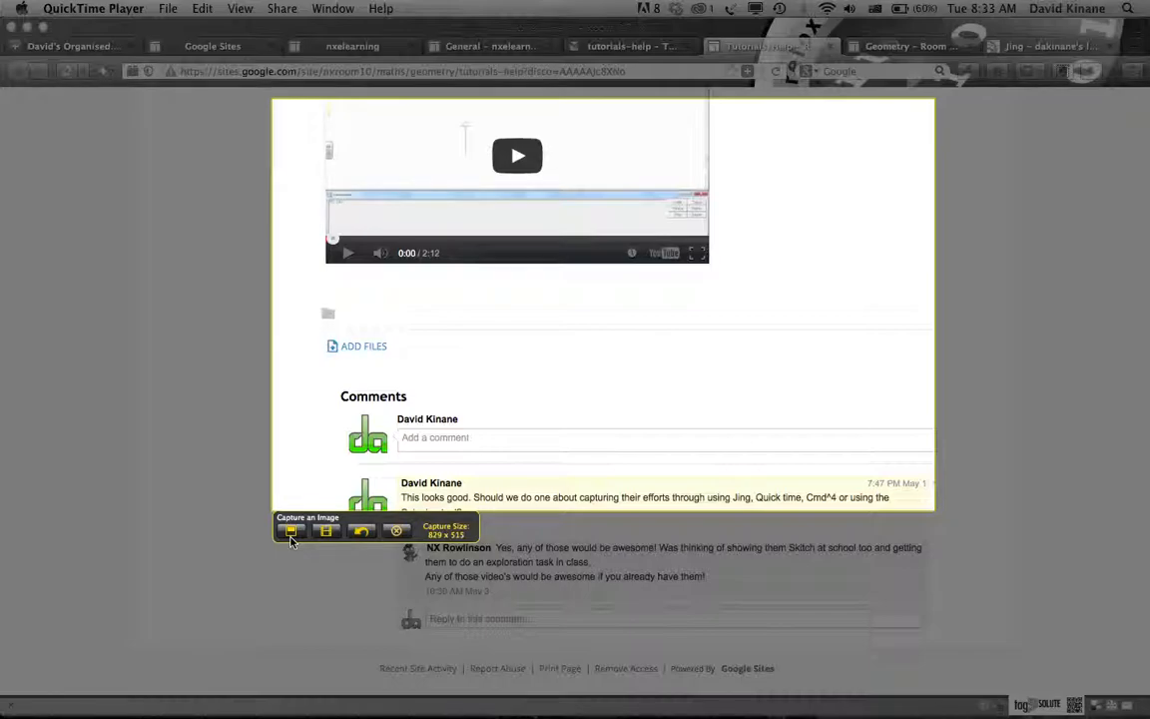
pyautogui.press('XF86AudioMute')
pyautogui.click(292, 532)
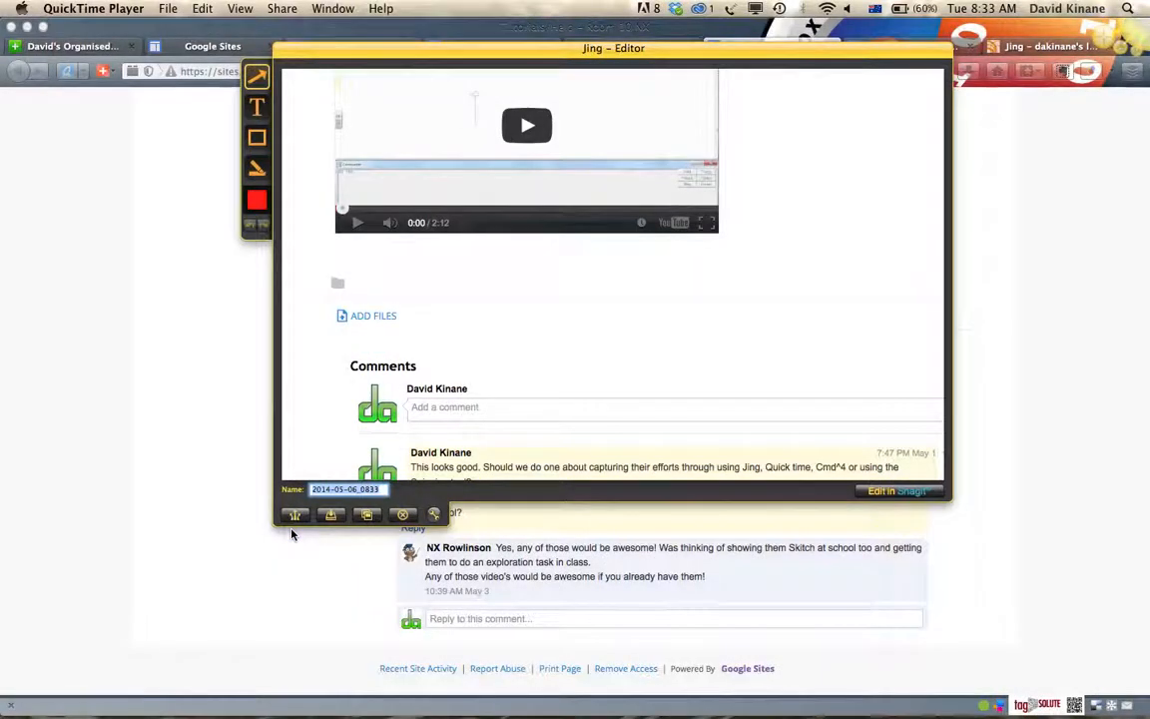
pyautogui.moveTo(750, 64); pyautogui.dragTo(757, 105)
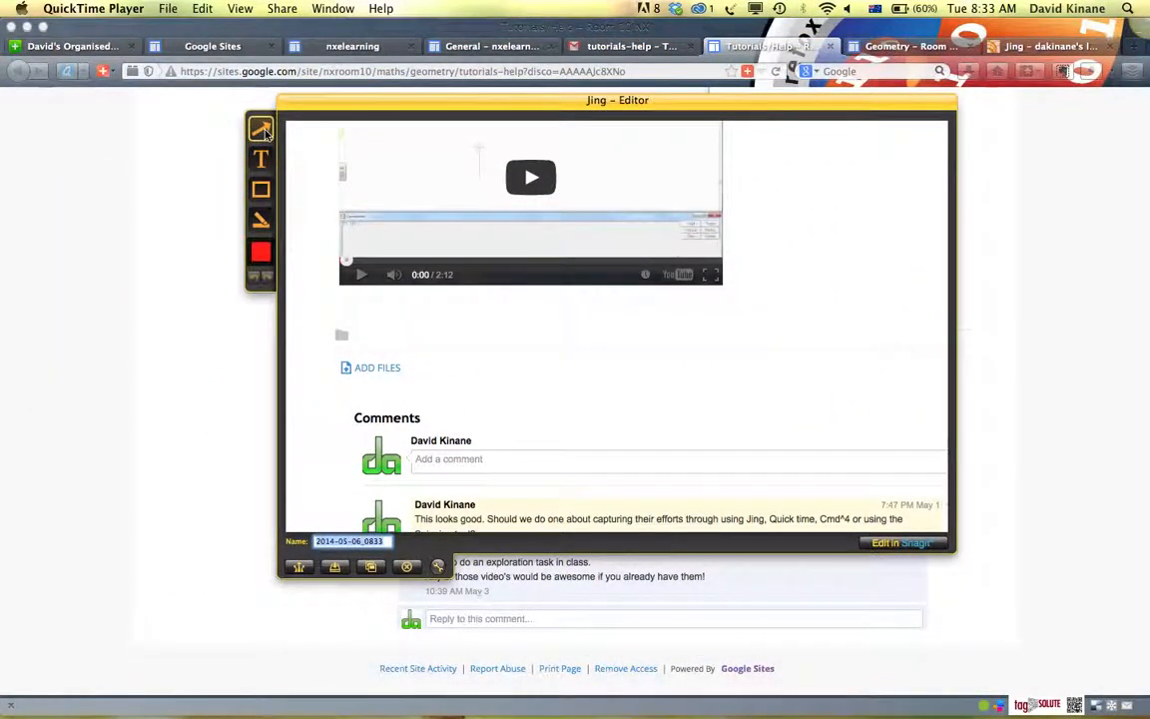
# Draw a green arrow from the blank area beneath the video down to the comment box under the Comments heading
pyautogui.click(264, 259)
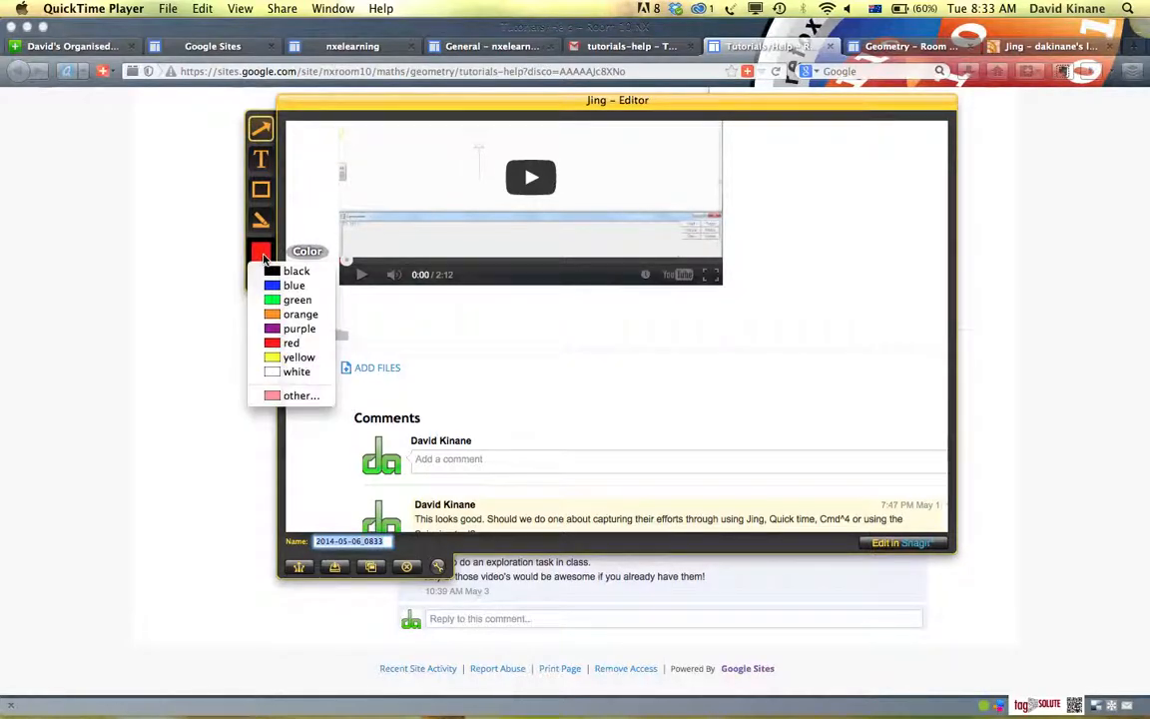
pyautogui.click(272, 302)
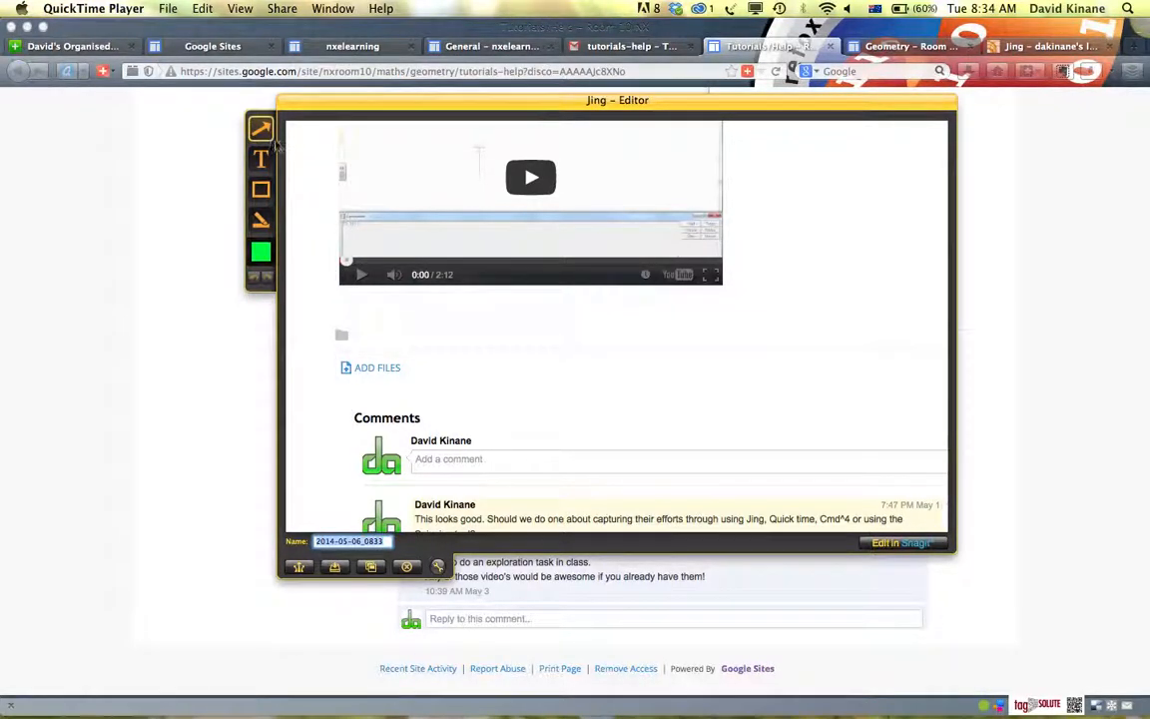
pyautogui.moveTo(674, 346)
pyautogui.mouseDown()
pyautogui.moveTo(467, 410)
pyautogui.moveTo(429, 436)
pyautogui.mouseUp()
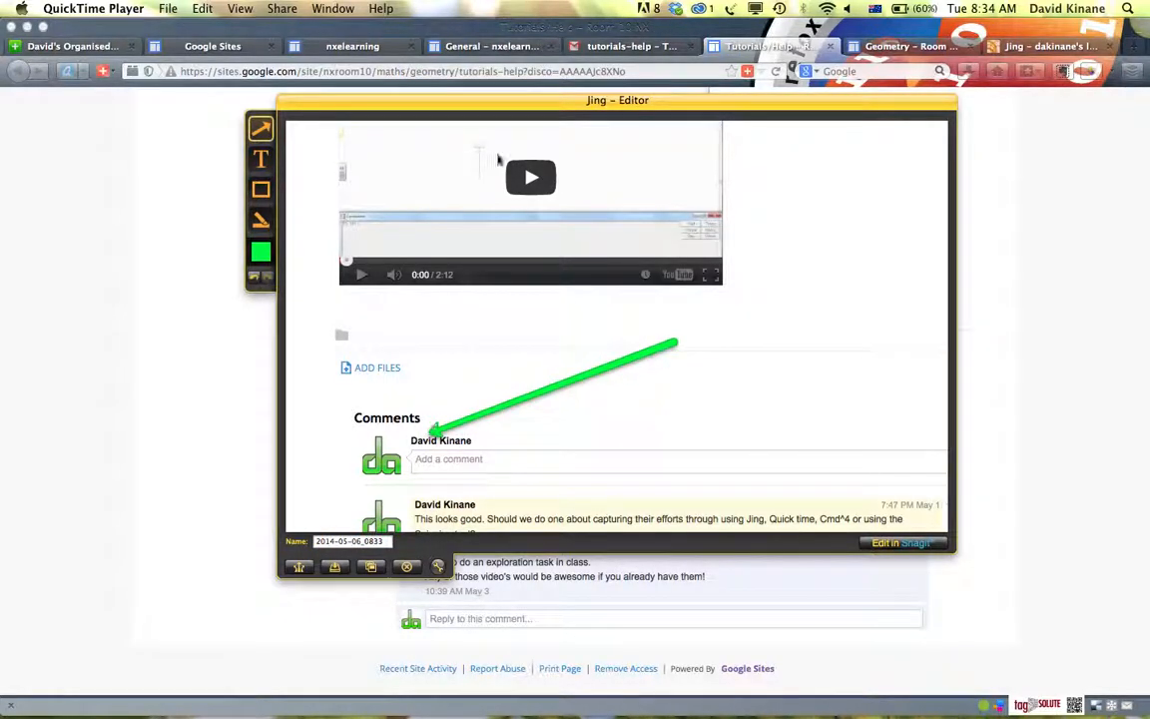
# Add a text callout reading "This is some text" in black on green beside the arrow's tail
pyautogui.click(260, 158)
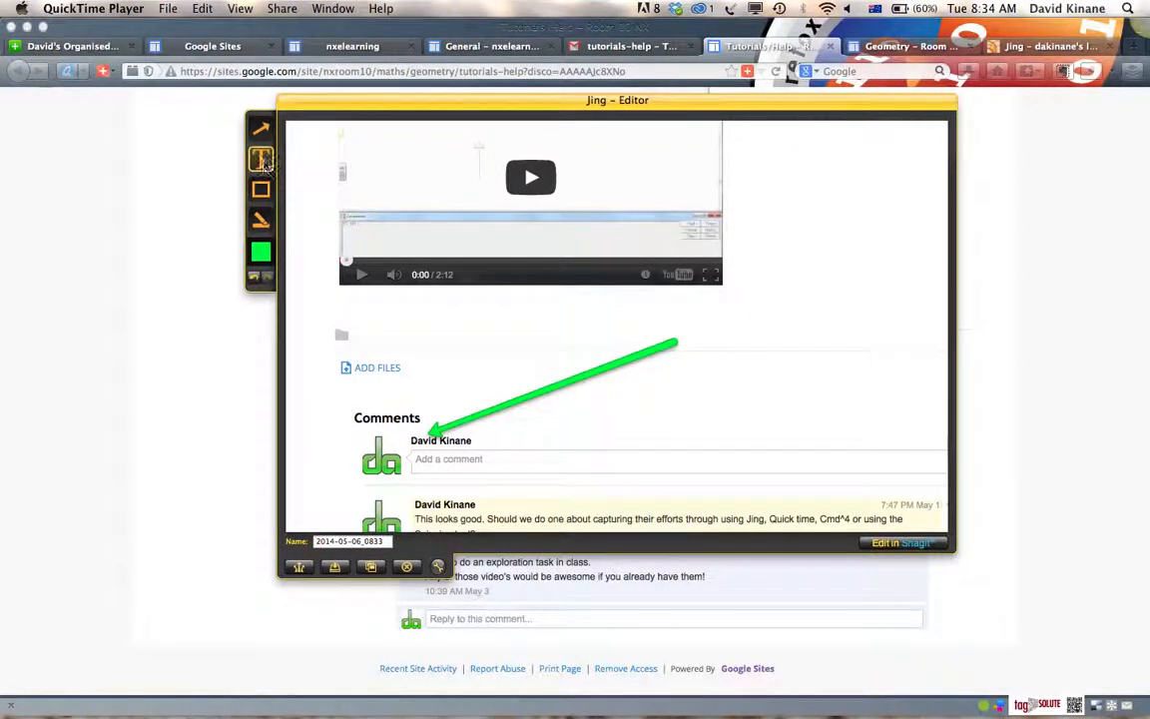
pyautogui.click(259, 256)
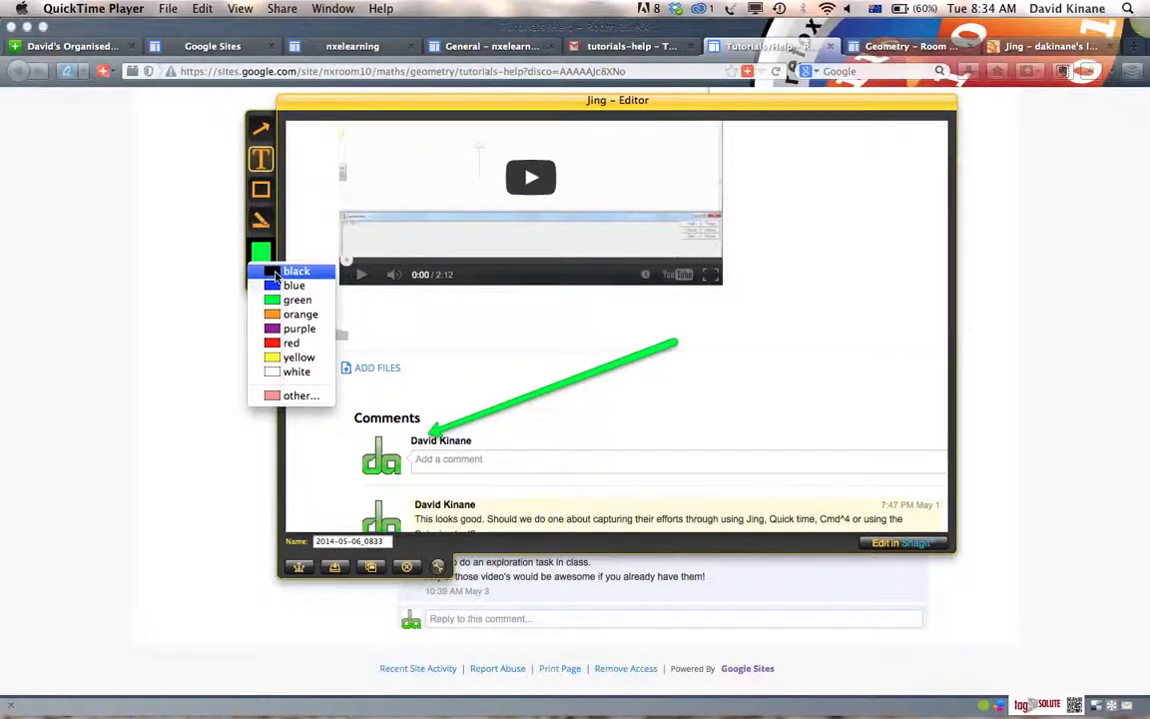
pyautogui.click(276, 272)
pyautogui.click(694, 346)
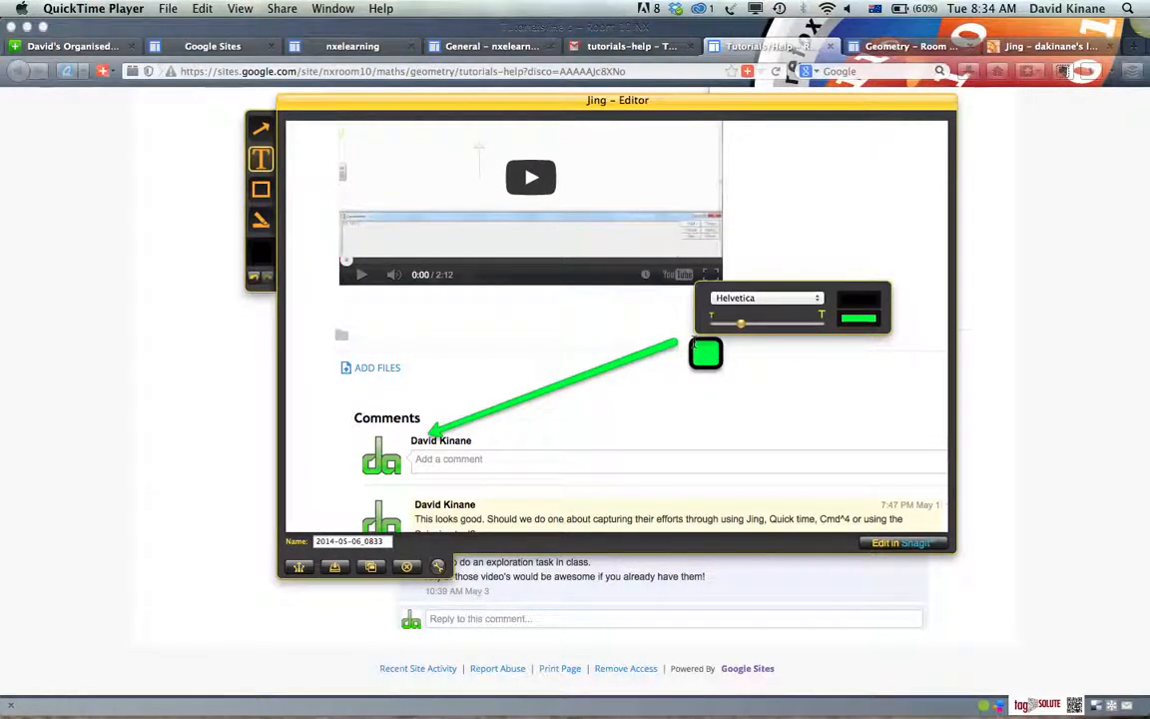
pyautogui.write('This is sosme')
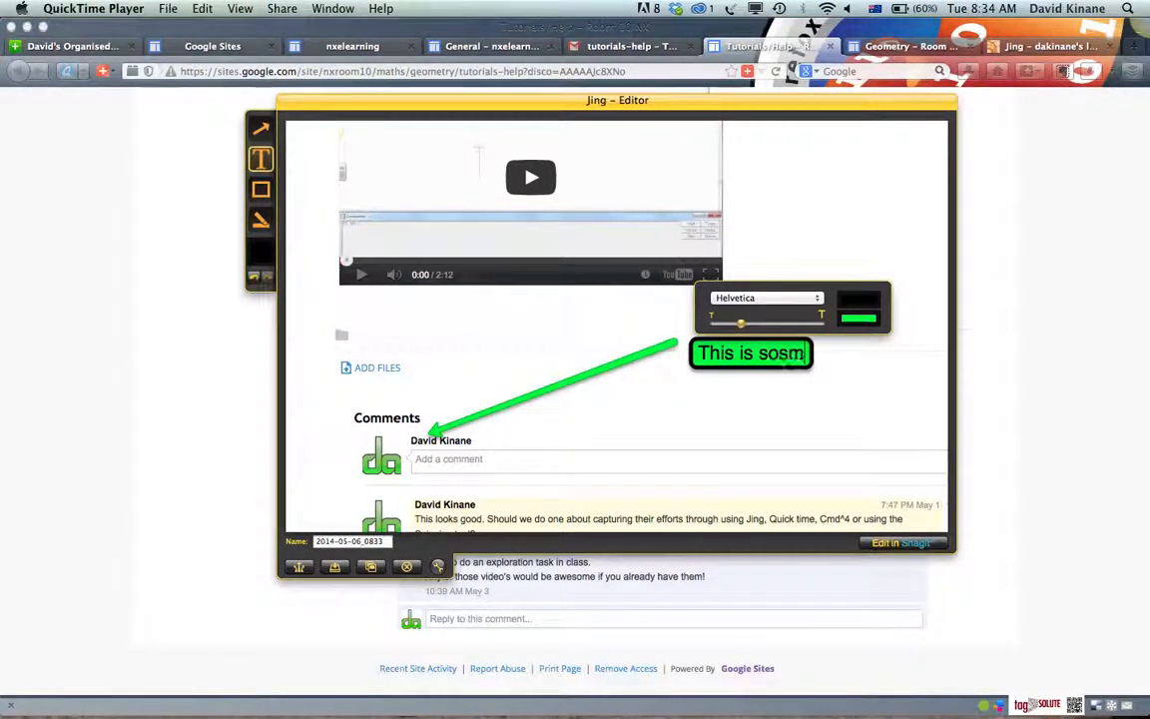
pyautogui.press('BackSpace')
pyautogui.press('BackSpace')
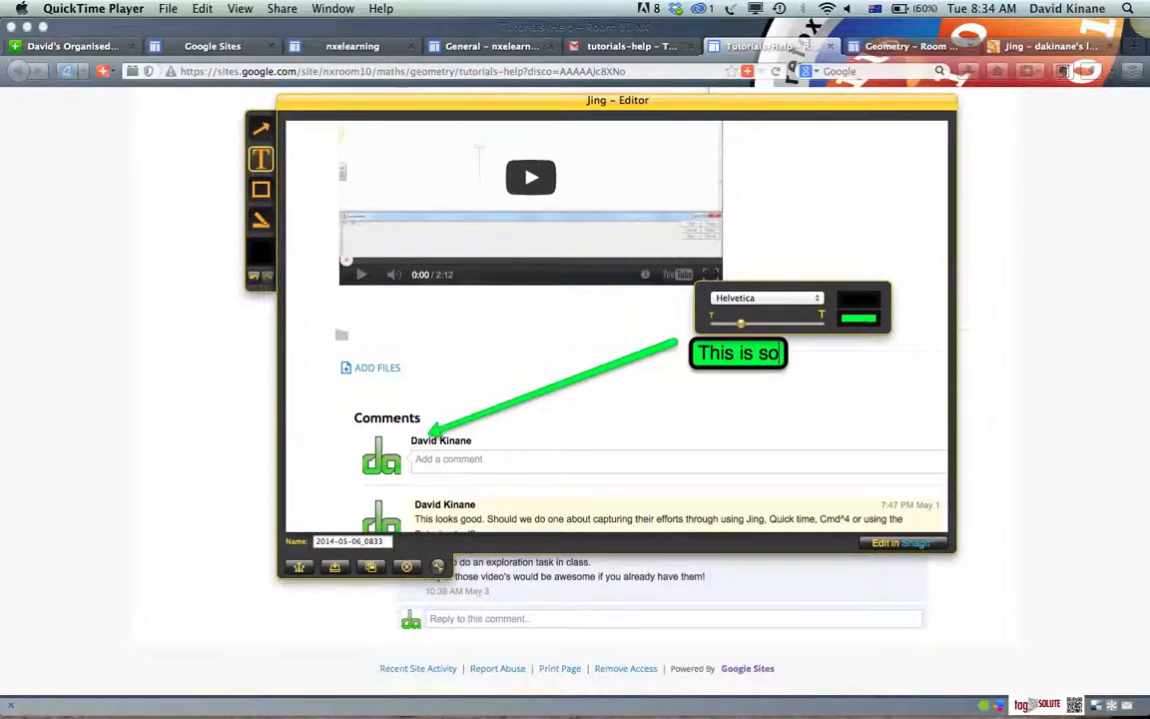
pyautogui.write('me text')
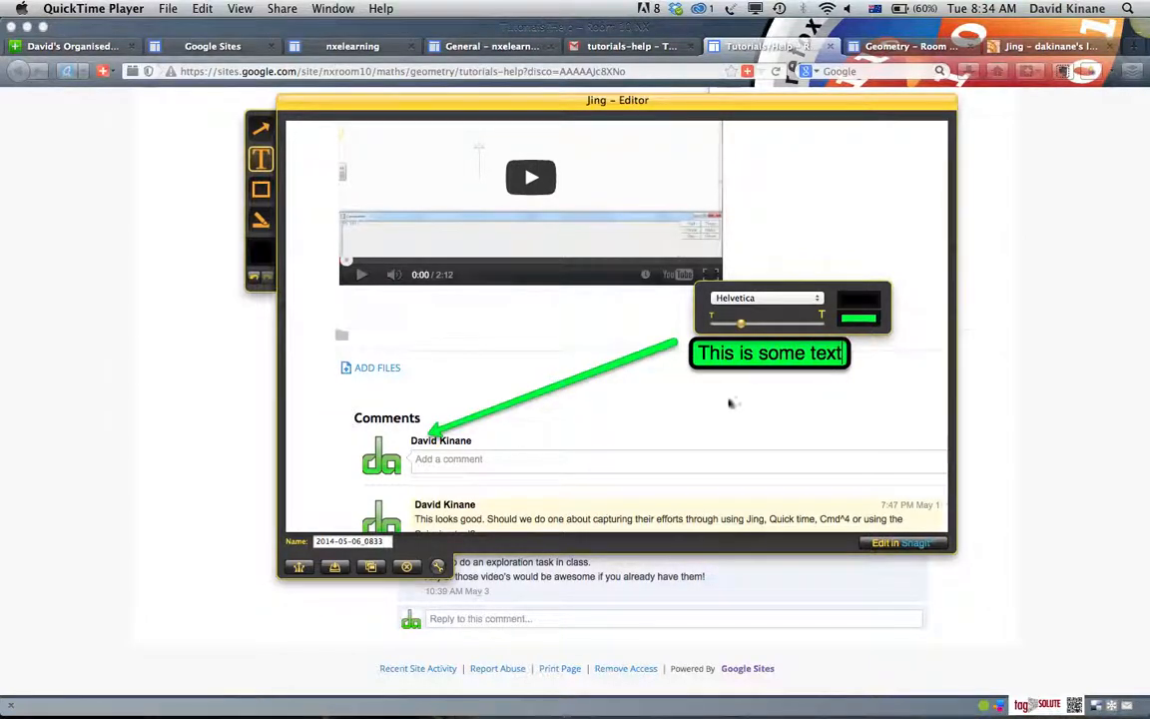
# Move the text callout onto the arrow's tail and leave text editing without adding another callout
pyautogui.click(771, 405)
pyautogui.moveTo(778, 356); pyautogui.dragTo(761, 346)
pyautogui.click(748, 382)
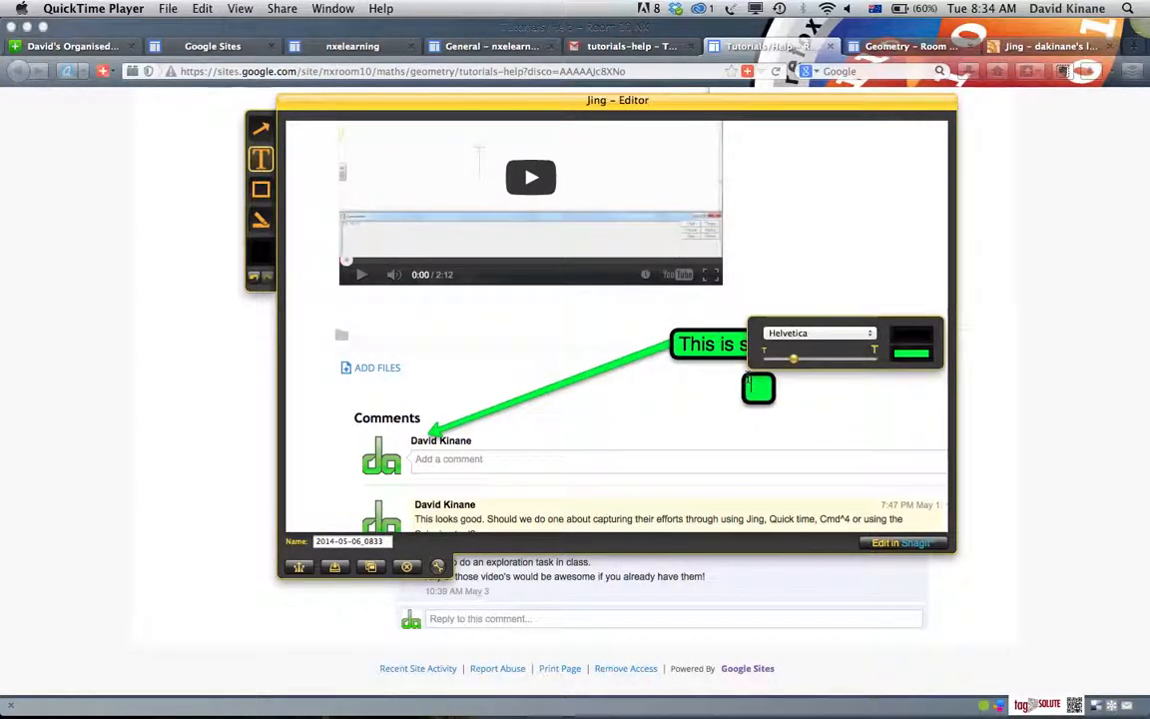
pyautogui.click(855, 239)
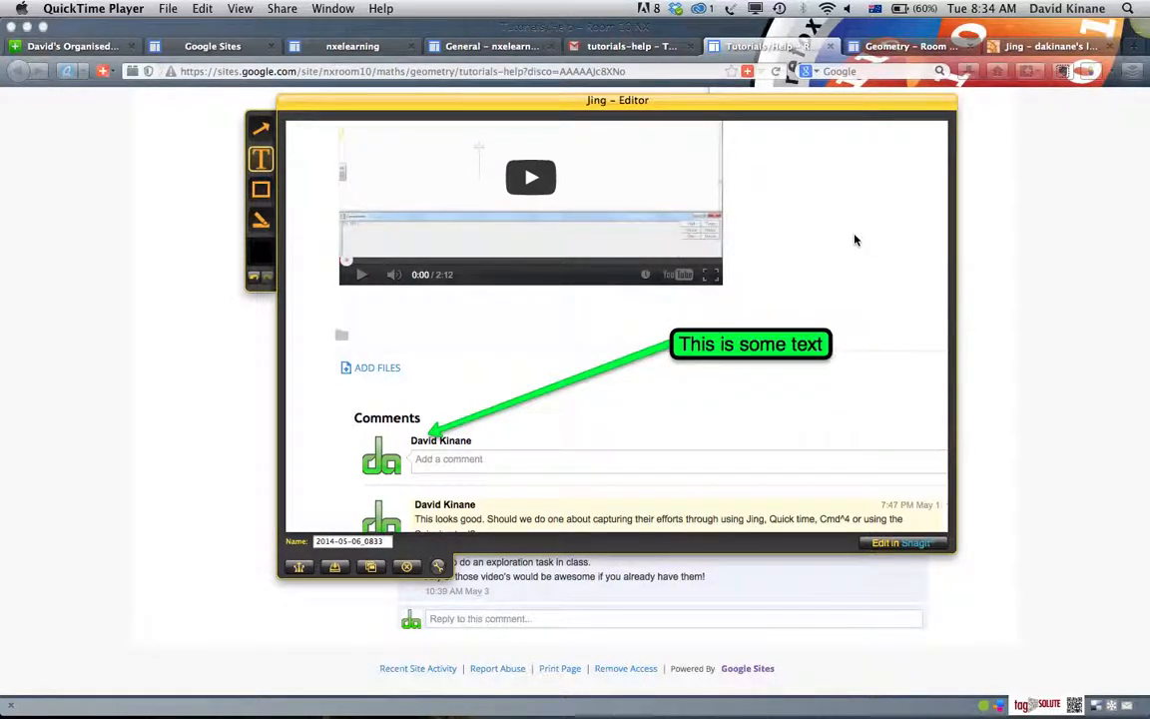
# Draw a red rectangular frame around the video's play button in the captured image
pyautogui.click(261, 190)
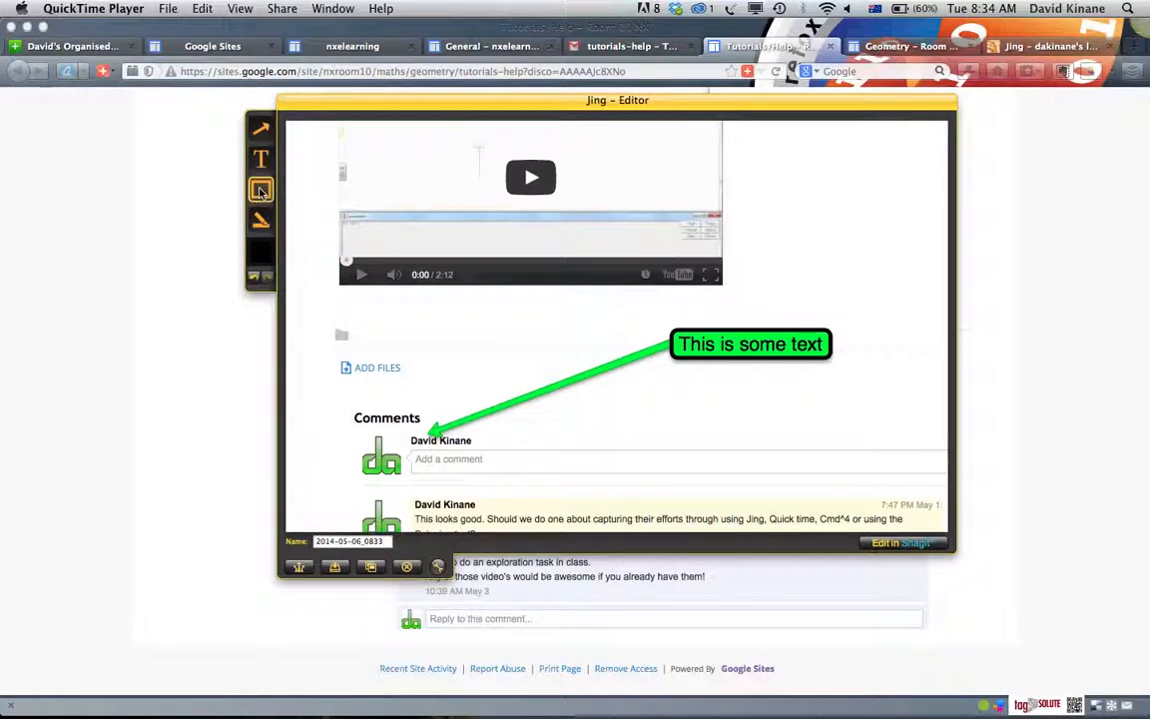
pyautogui.click(262, 256)
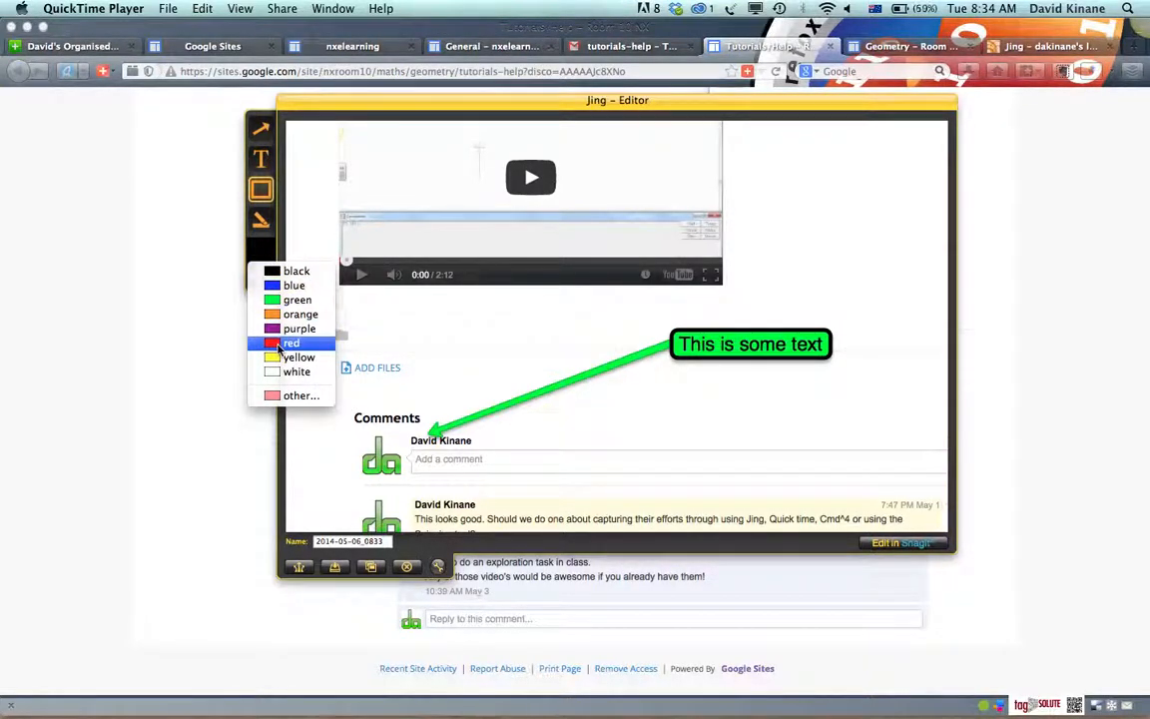
pyautogui.click(281, 343)
pyautogui.moveTo(534, 182); pyautogui.dragTo(597, 212)
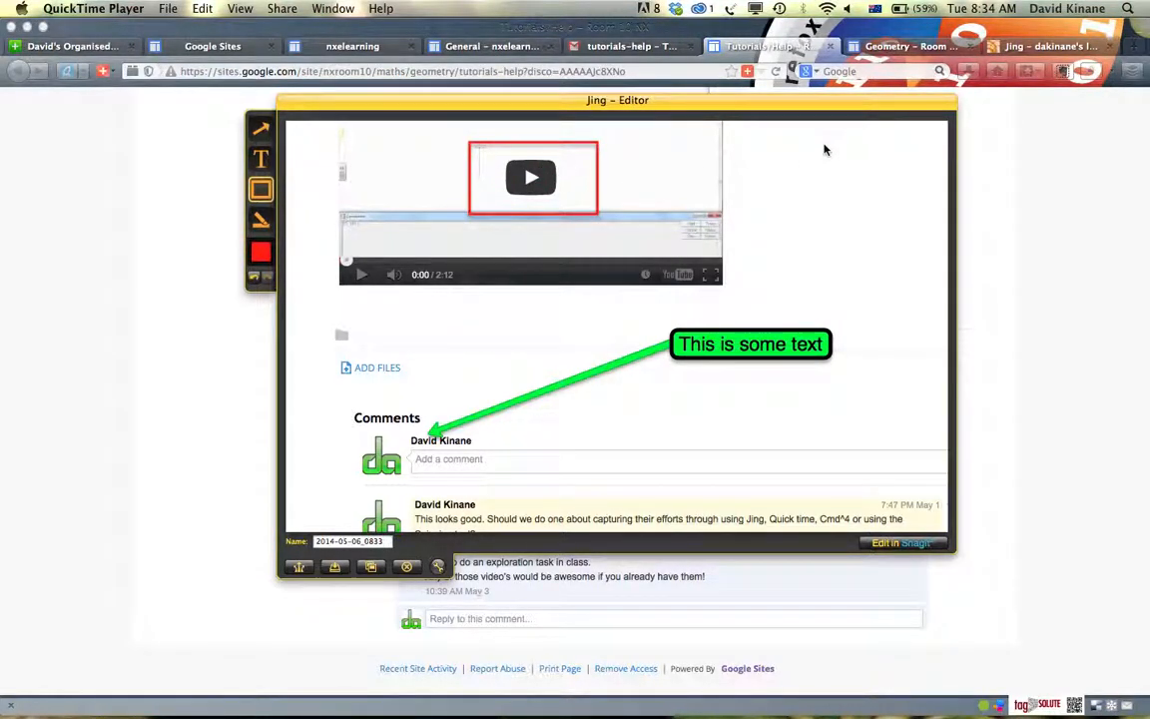
# Name the annotated capture "test file" and save it to the Desktop
pyautogui.click(344, 541)
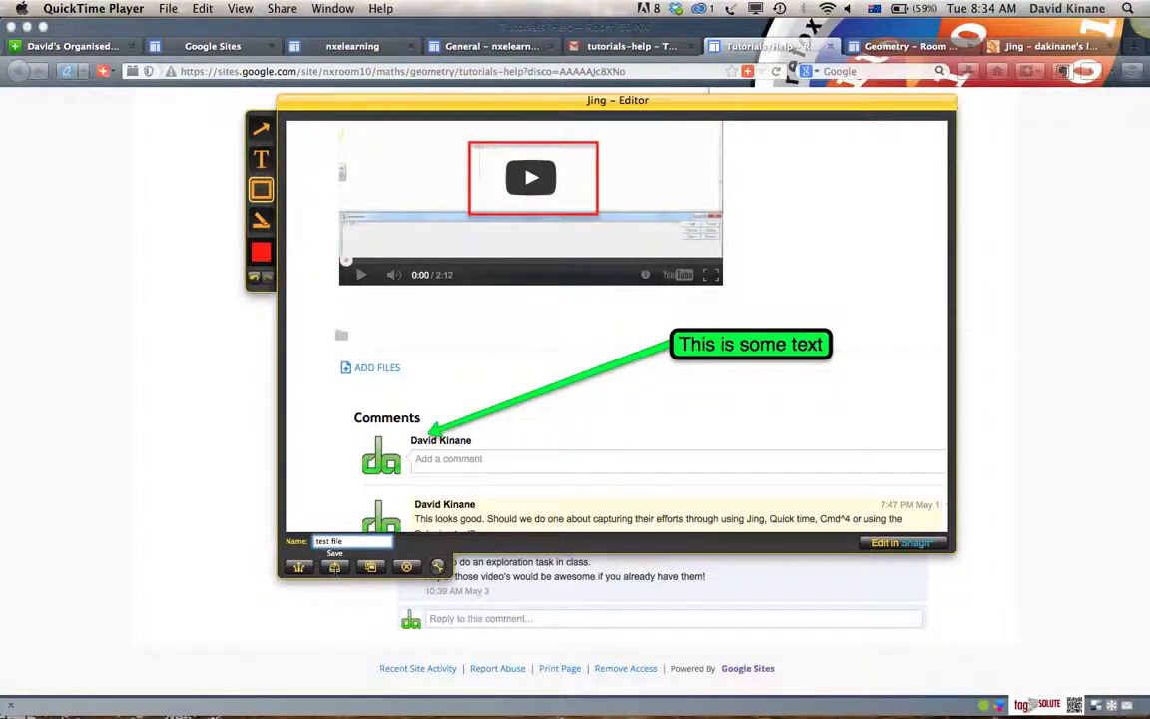
pyautogui.click(334, 566)
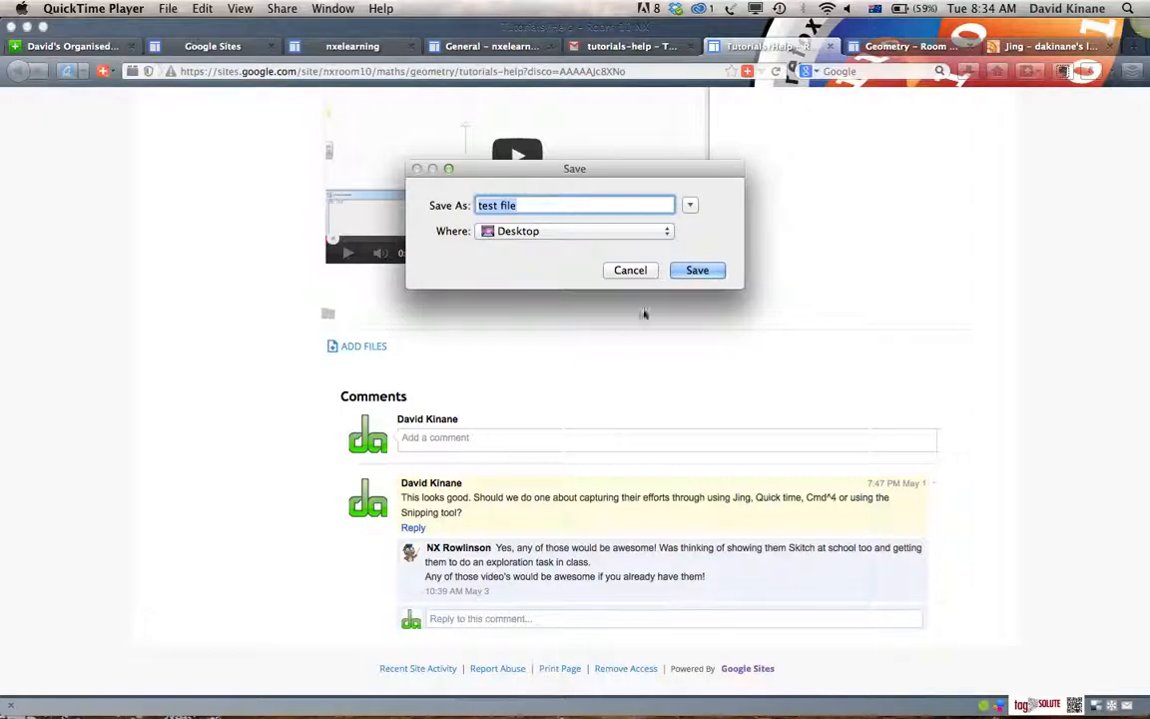
pyautogui.click(697, 270)
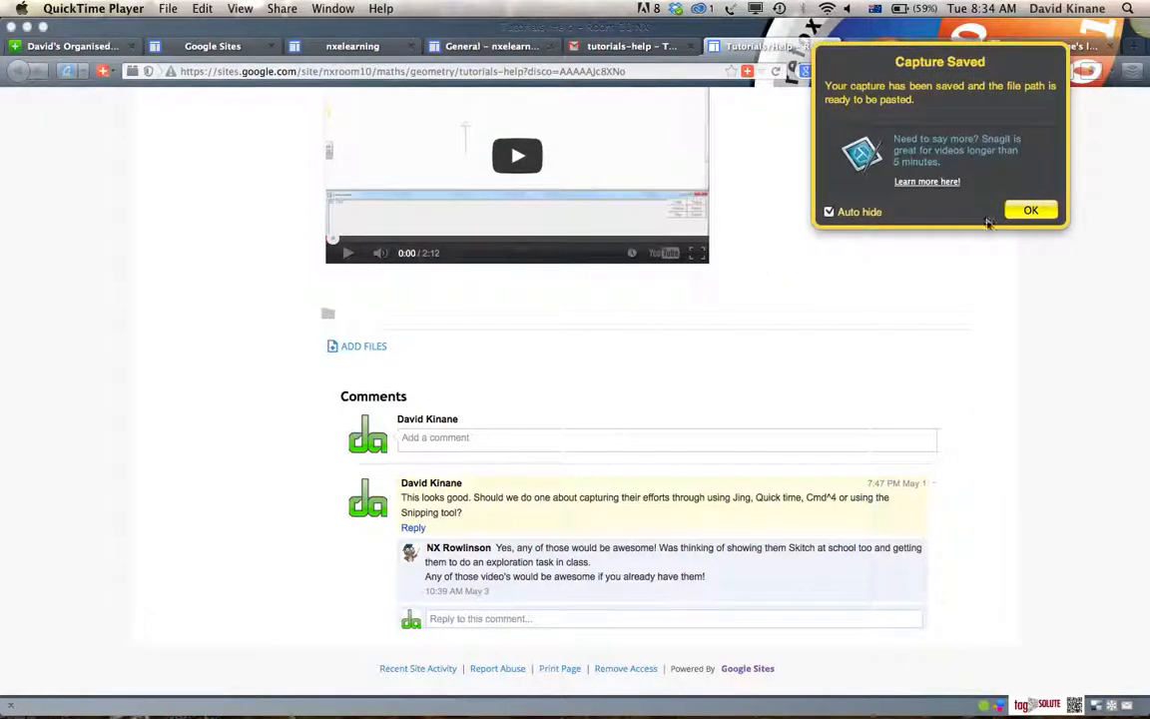
pyautogui.click(1029, 213)
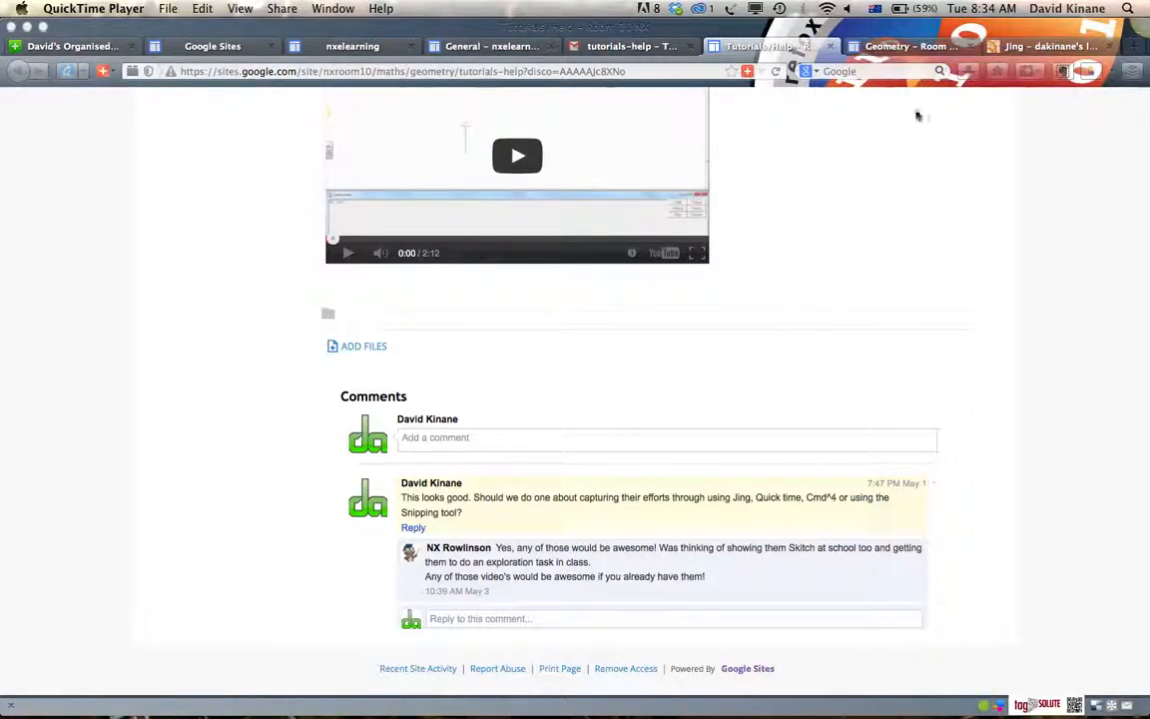
# Start a video recording of the page area from the video player to the first comment, about 699 x 542
pyautogui.moveTo(1140, 34)
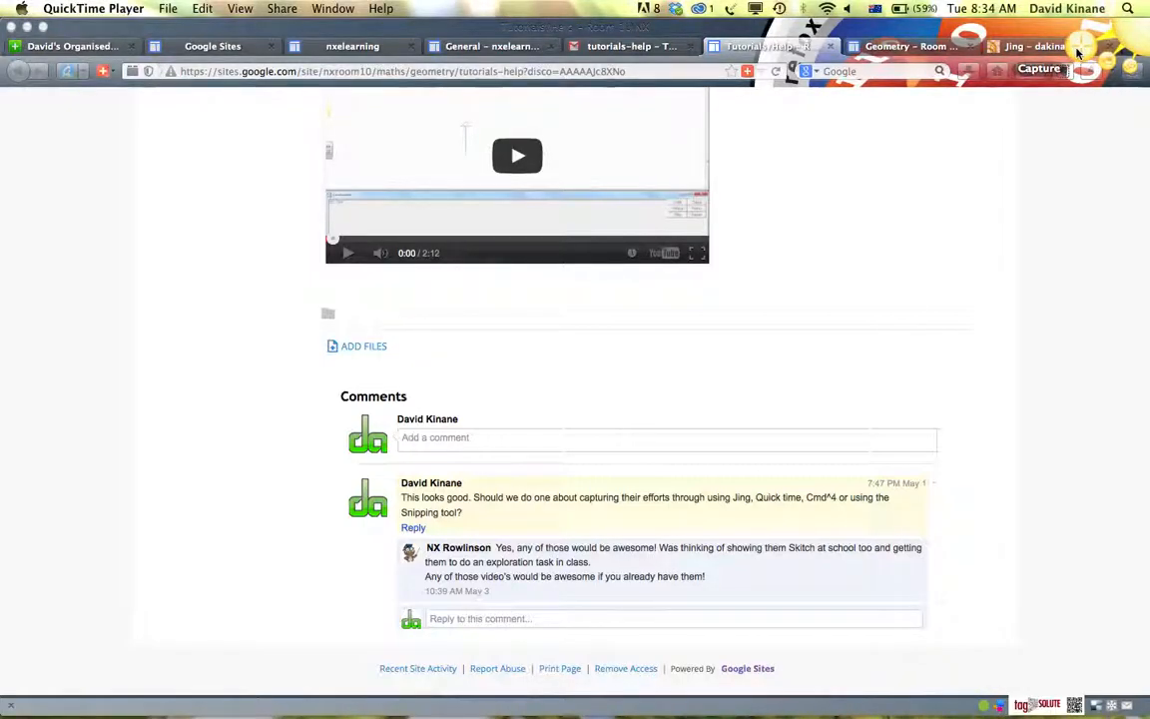
pyautogui.click(1083, 52)
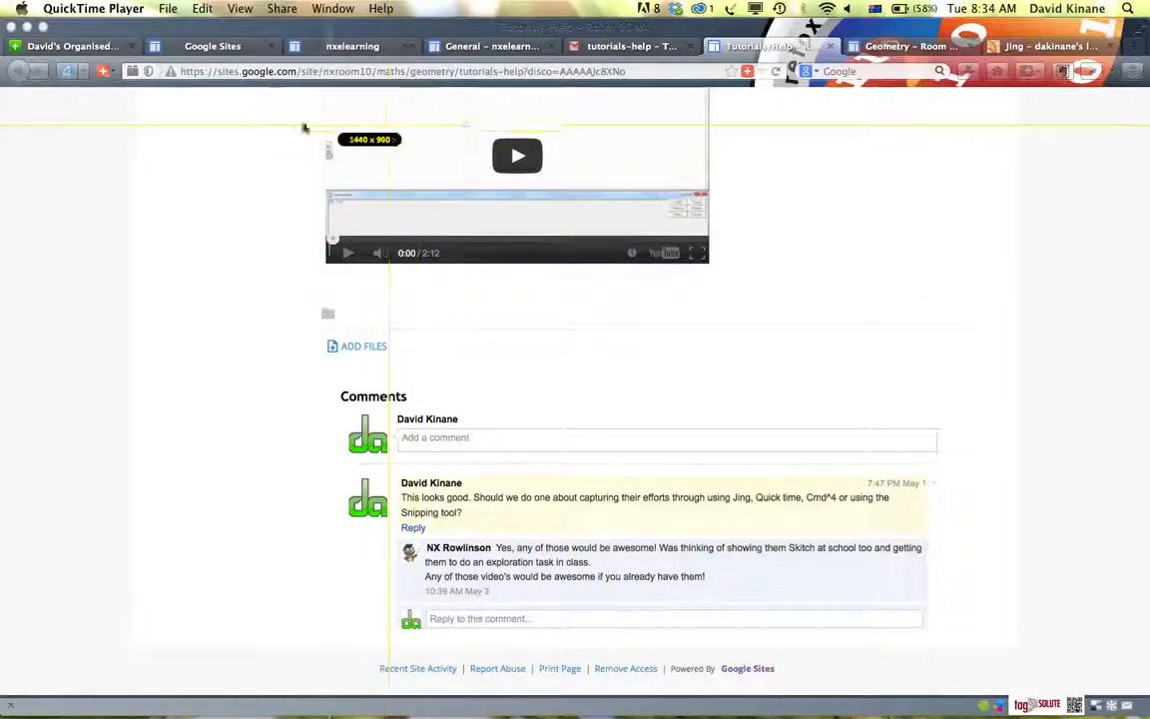
pyautogui.moveTo(279, 104); pyautogui.dragTo(837, 540)
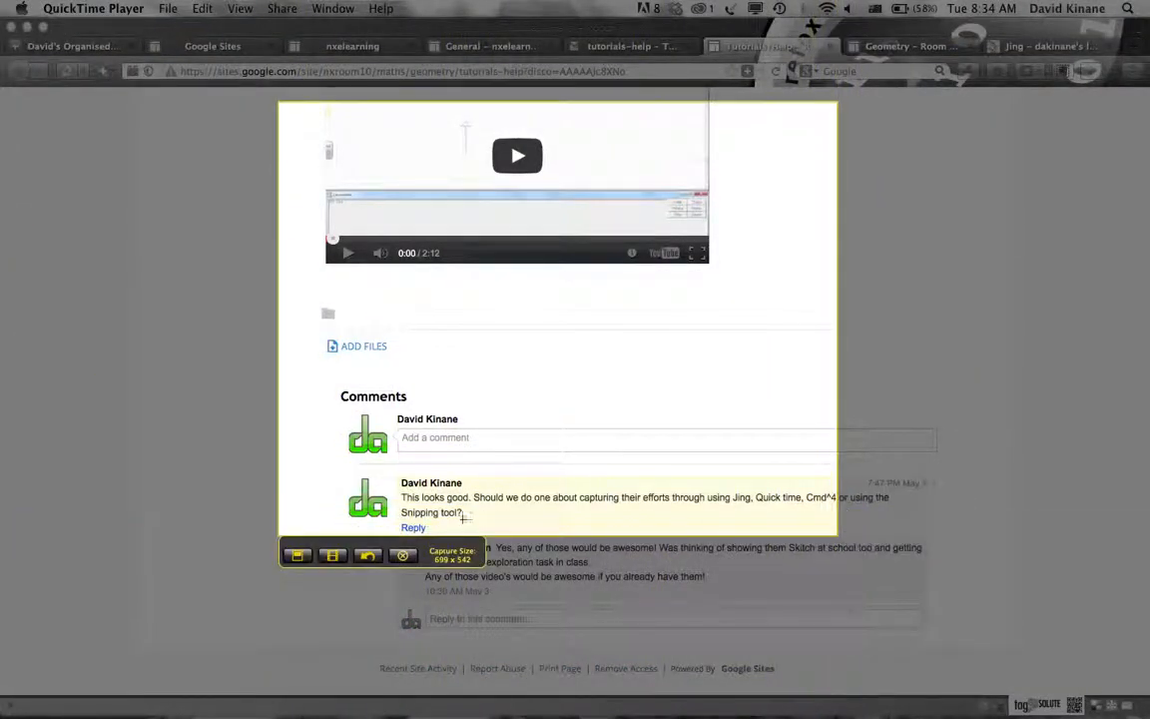
pyautogui.click(332, 557)
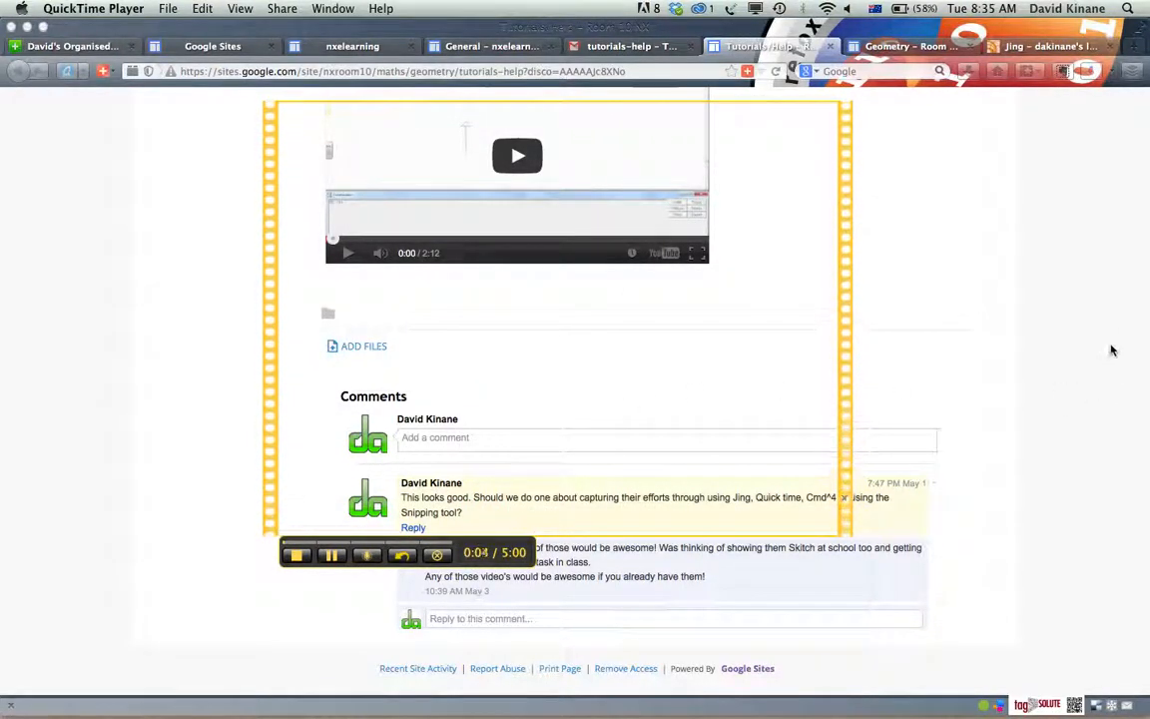
# Record a browse through the Tutorials/Help page, going up to its heading and back down to the MSW Logo tutorials
pyautogui.click(1136, 306)
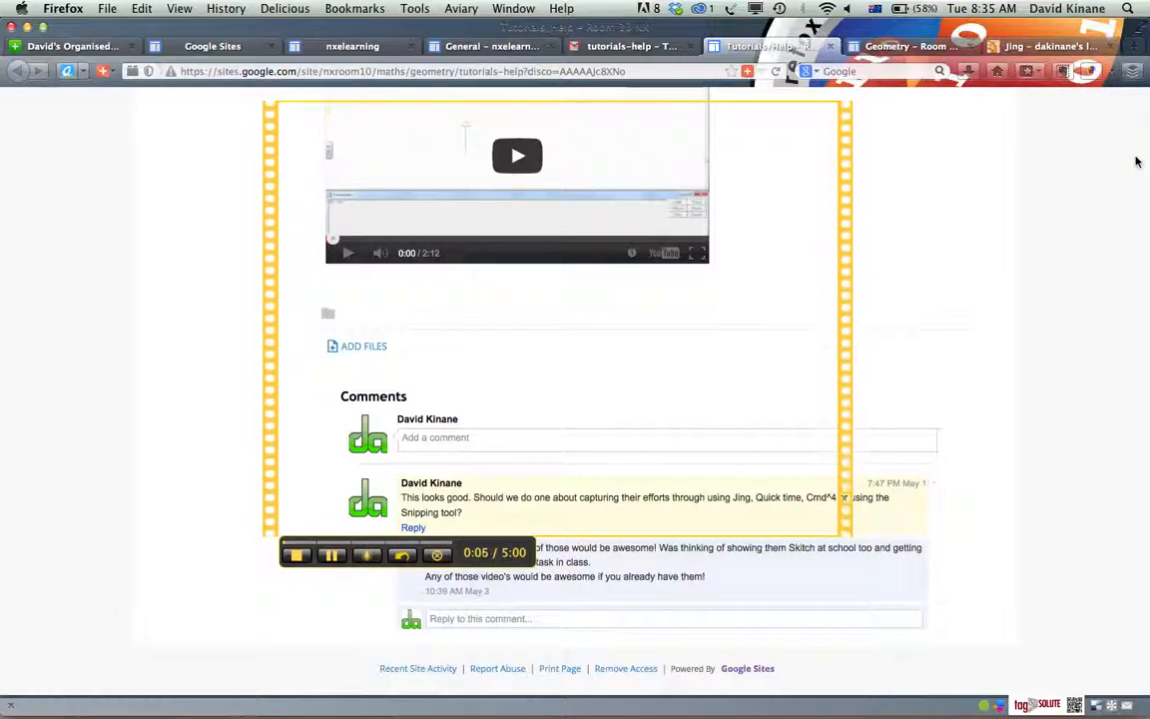
pyautogui.scroll(20, 1136, 161)
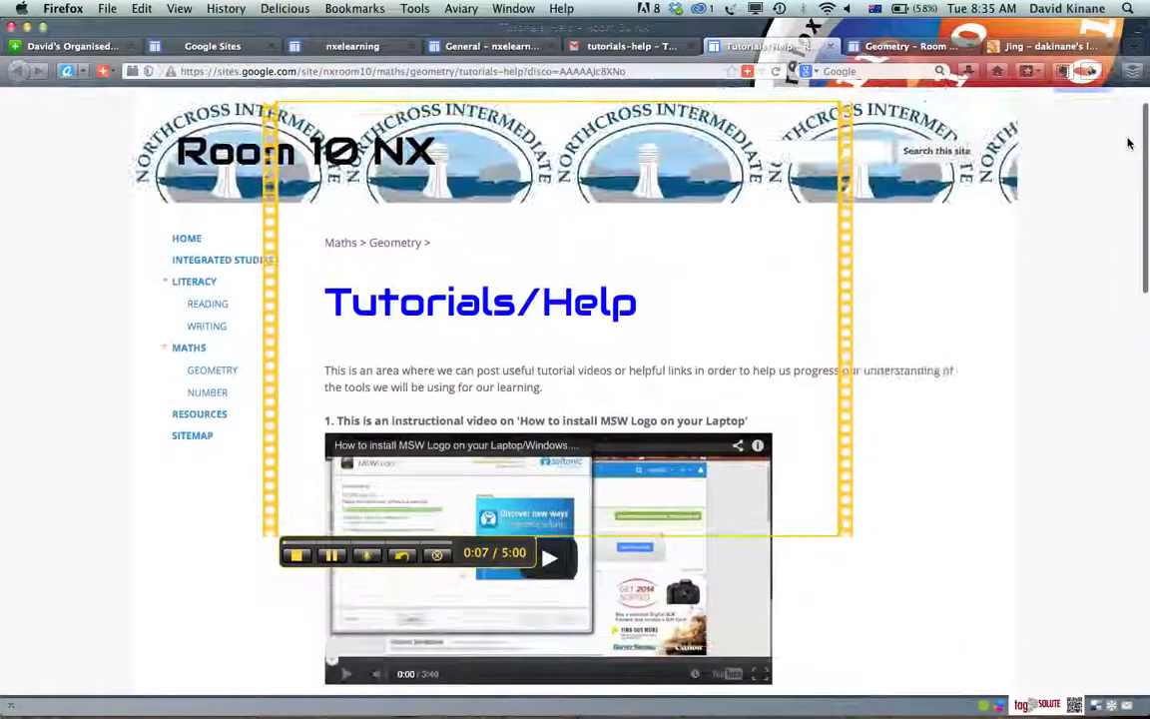
pyautogui.scroll(2, 1128, 144)
pyautogui.rightClick(1130, 142)
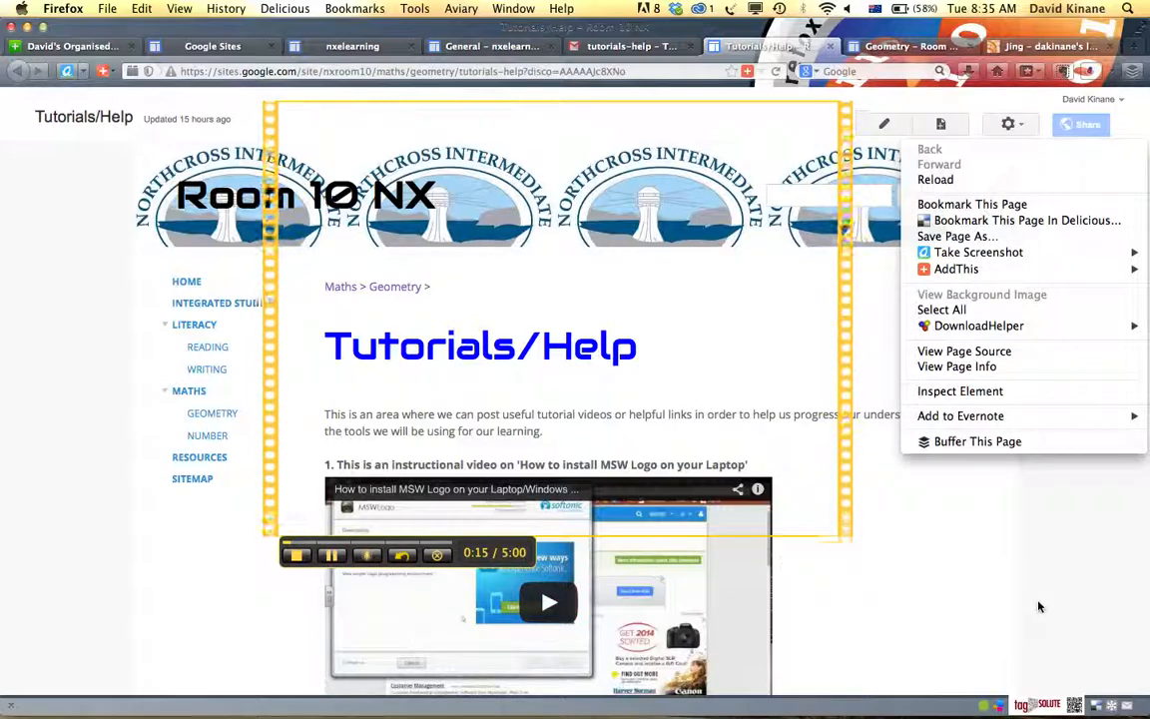
pyautogui.click(1018, 536)
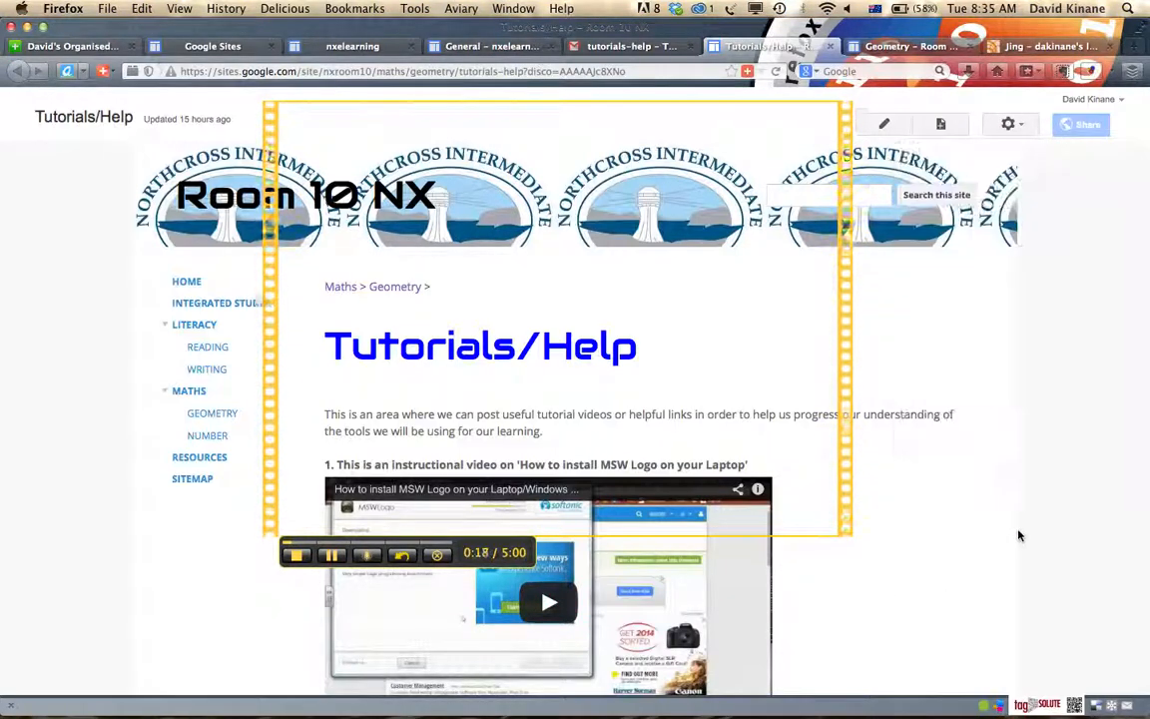
pyautogui.scroll(-10, 1018, 536)
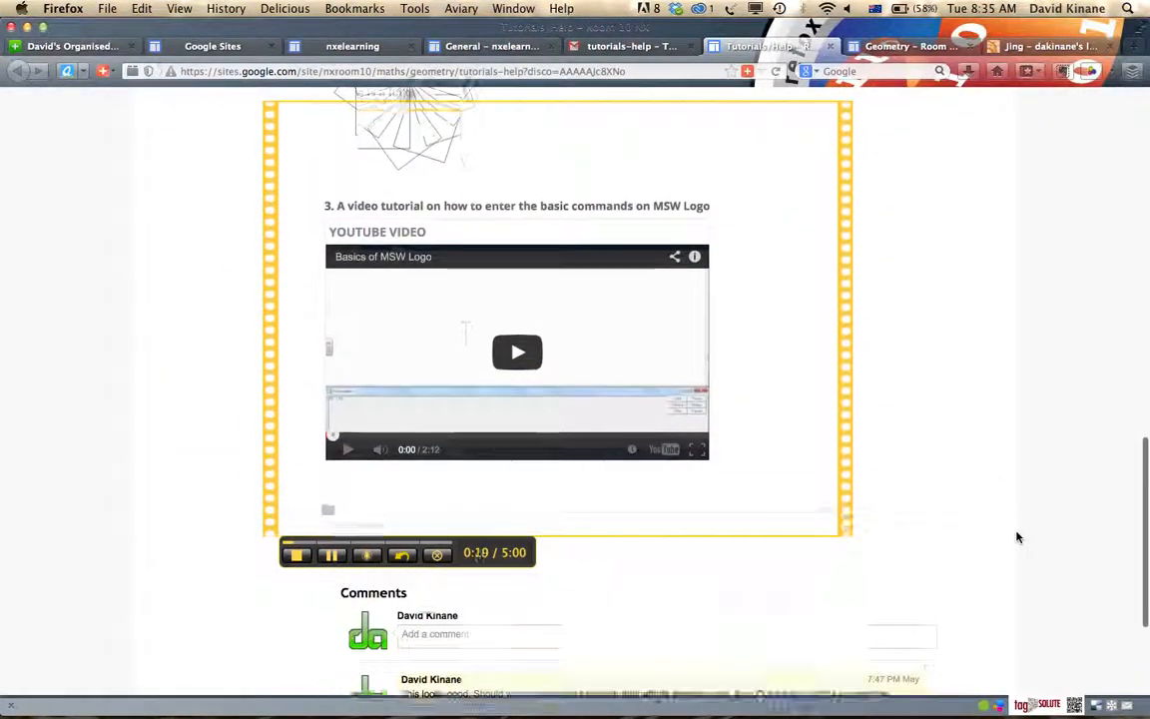
pyautogui.scroll(3, 1017, 537)
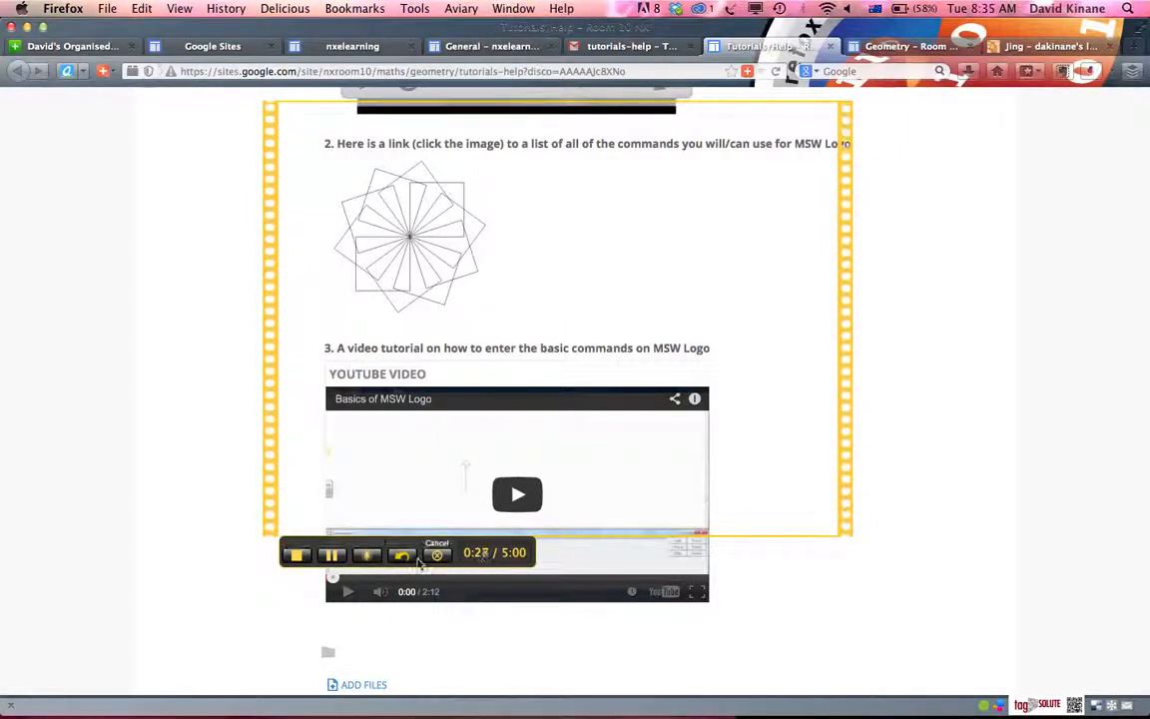
# Pause and resume the video recording once, and finish it to get the preview
pyautogui.click(337, 565)
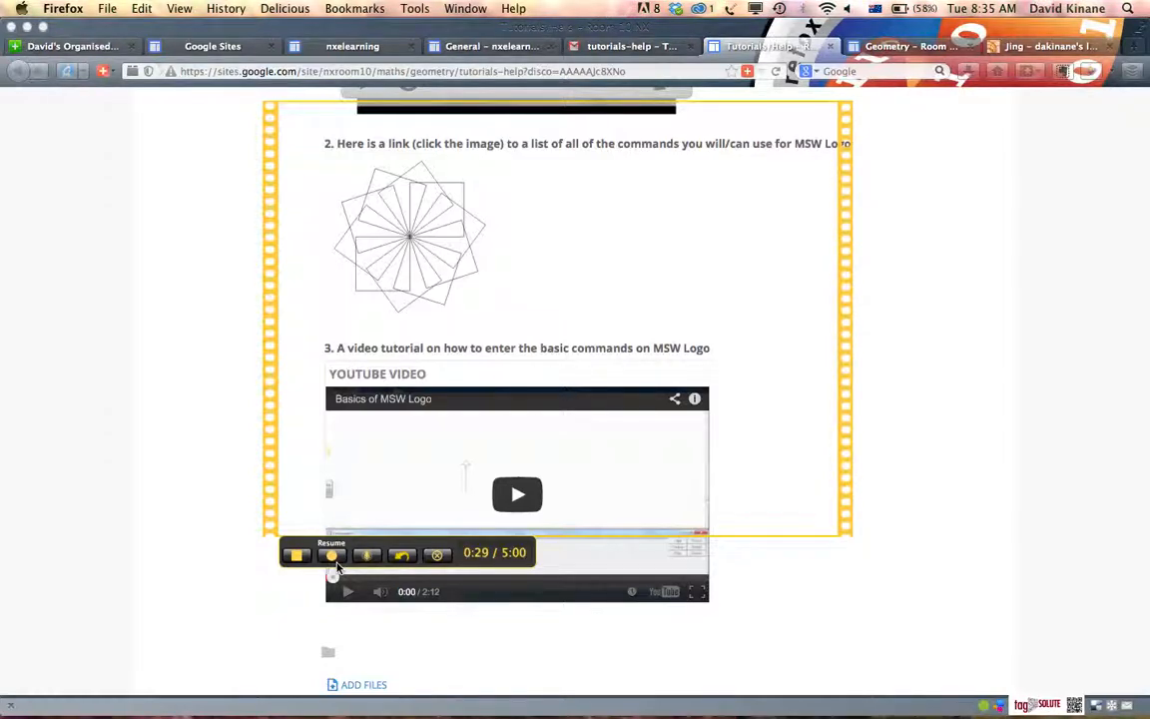
pyautogui.click(335, 562)
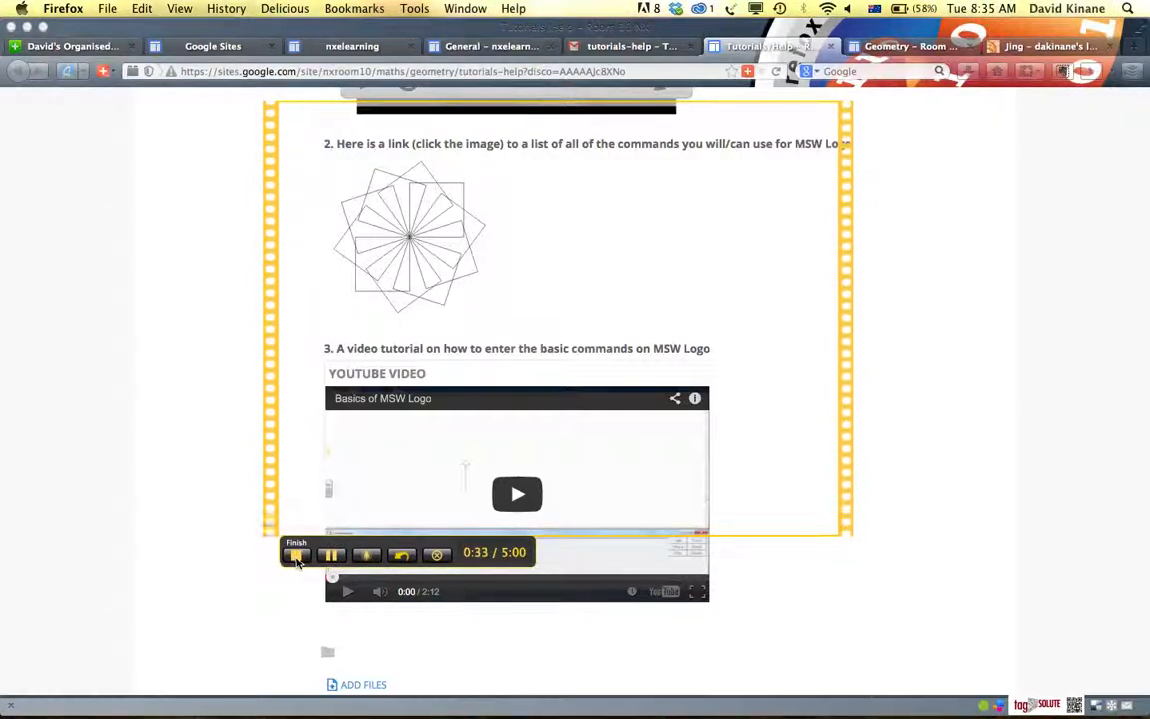
pyautogui.click(298, 559)
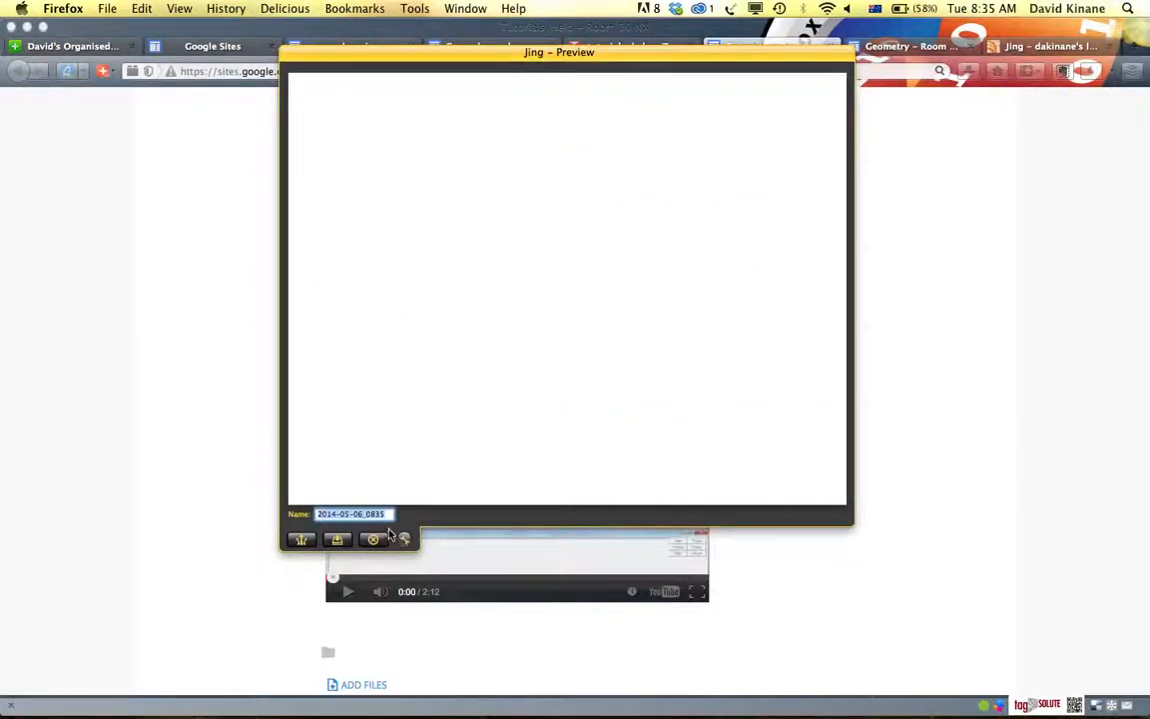
# Name the recorded video "testNX" in the preview
pyautogui.write('testNX')
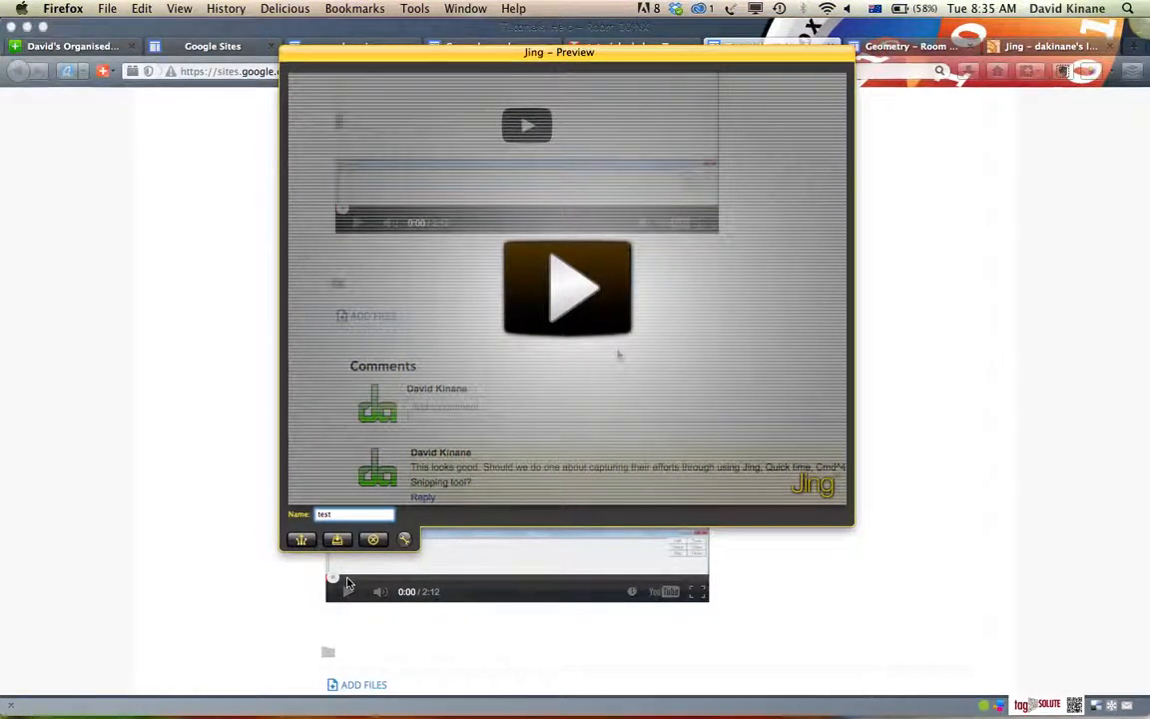
# Share the recorded testNX video through Screencast.com and close the browser tab holding the Jing library page
pyautogui.click(300, 540)
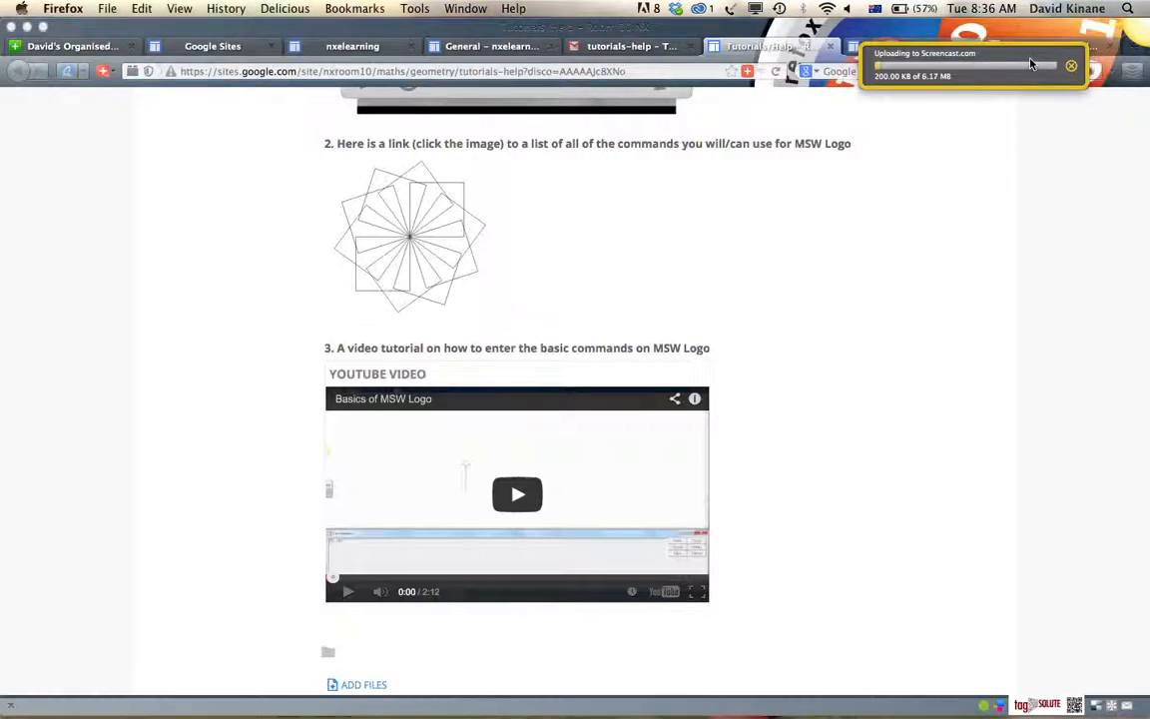
pyautogui.click(1109, 47)
pyautogui.click(1095, 47)
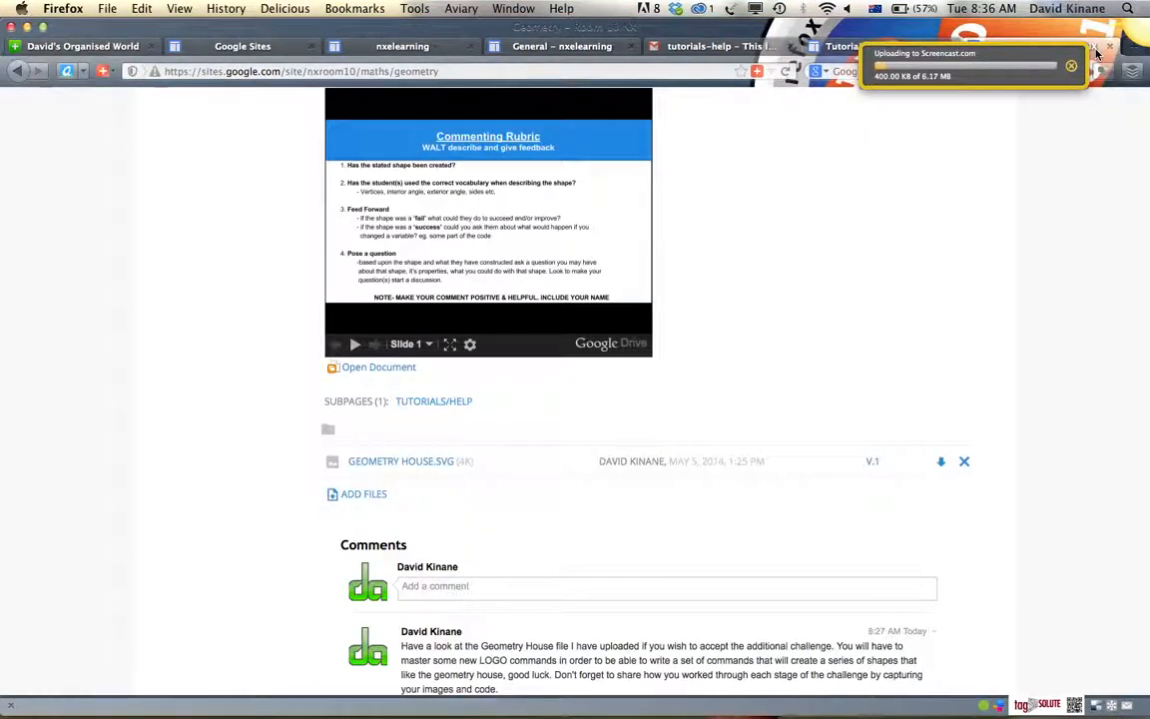
# Go to screencast.com in the browser and open the Jing folder in the library
pyautogui.click(443, 72)
pyautogui.write('screencast.com/')
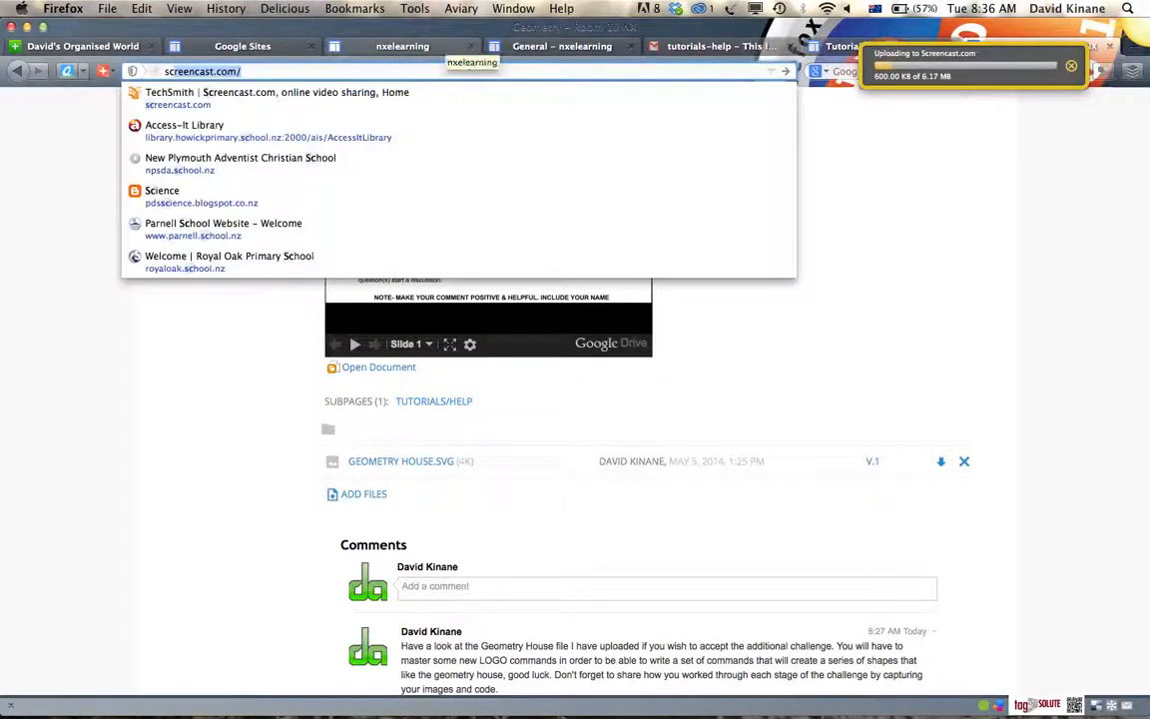
pyautogui.press('Return')
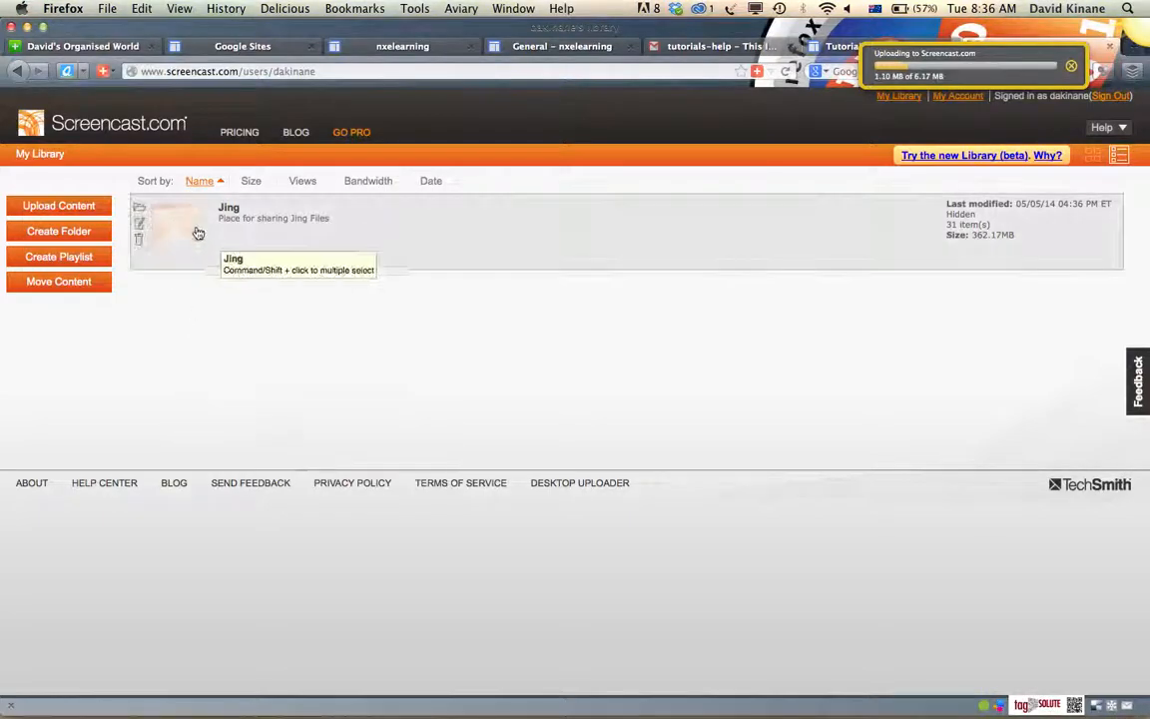
pyautogui.click(175, 230)
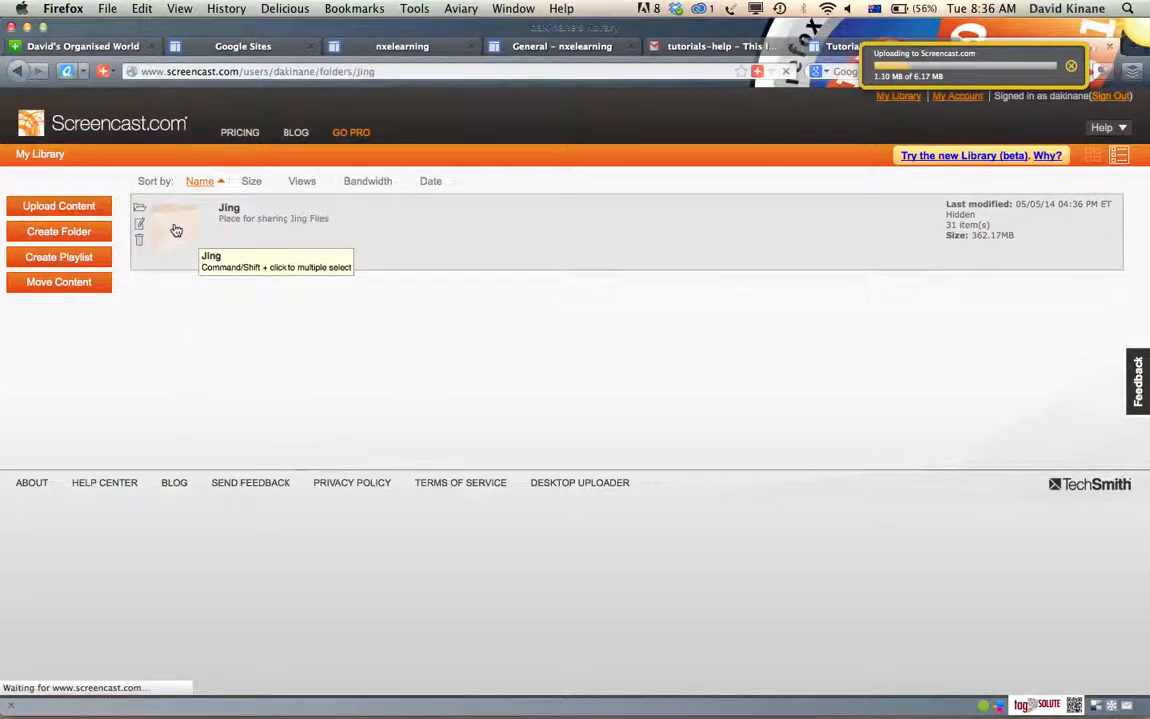
# Browse the Jing folder past the testNX entry and open the Tropical Cyclone Yasi video
pyautogui.scroll(-5, 240, 389)
pyautogui.scroll(-10, 239, 389)
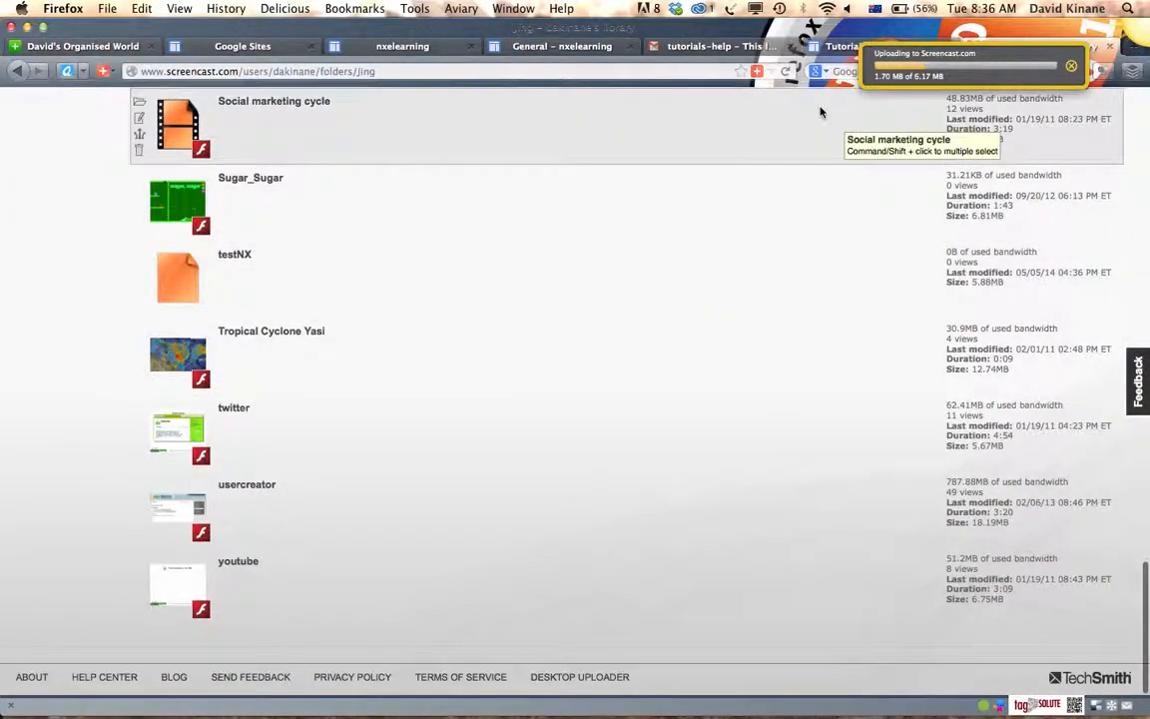
pyautogui.scroll(15, 516, 266)
pyautogui.scroll(-10, 516, 266)
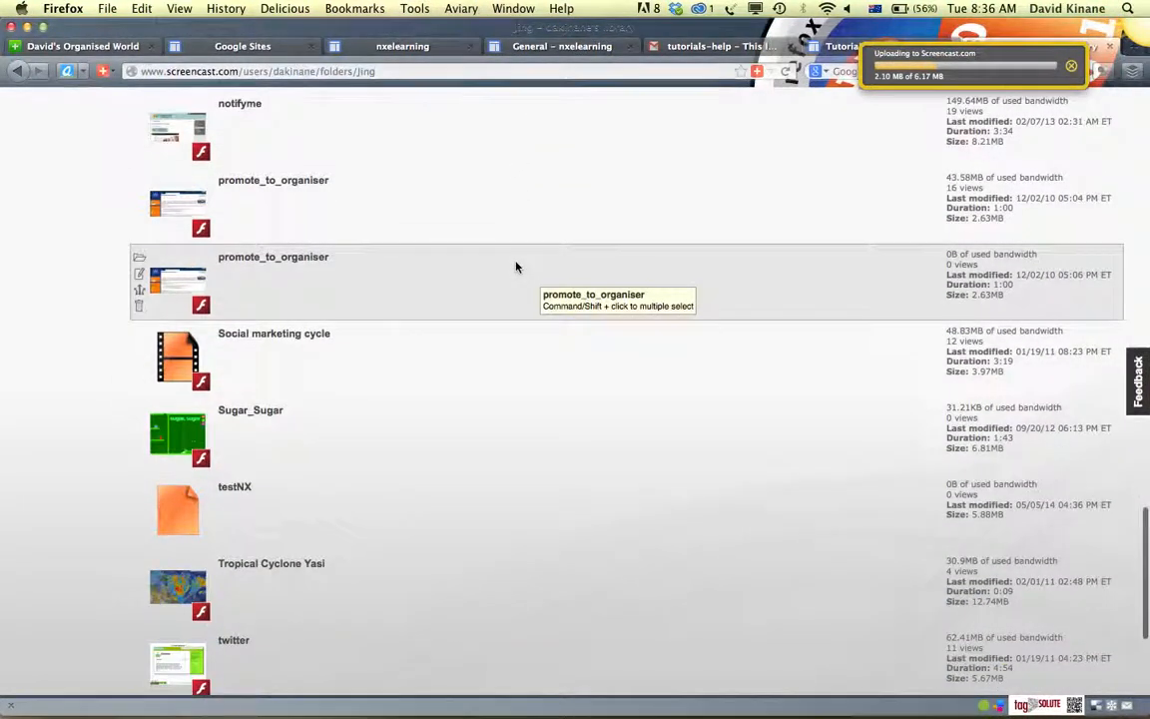
pyautogui.scroll(-2, 516, 266)
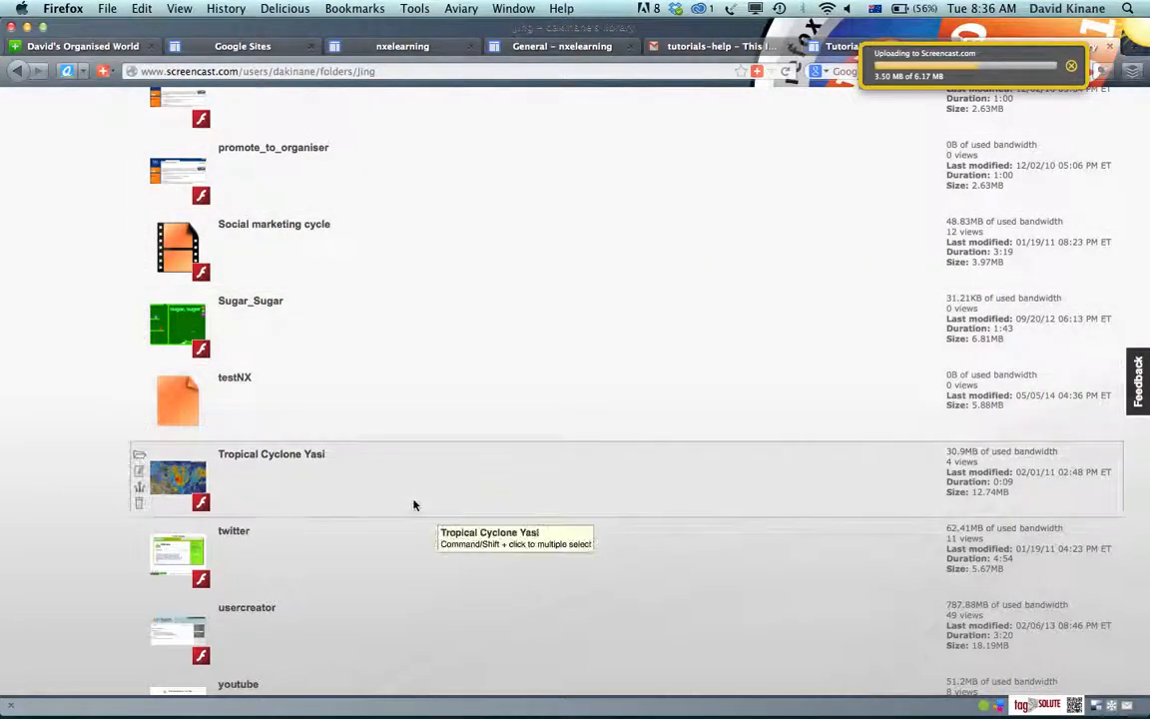
pyautogui.scroll(-3, 414, 503)
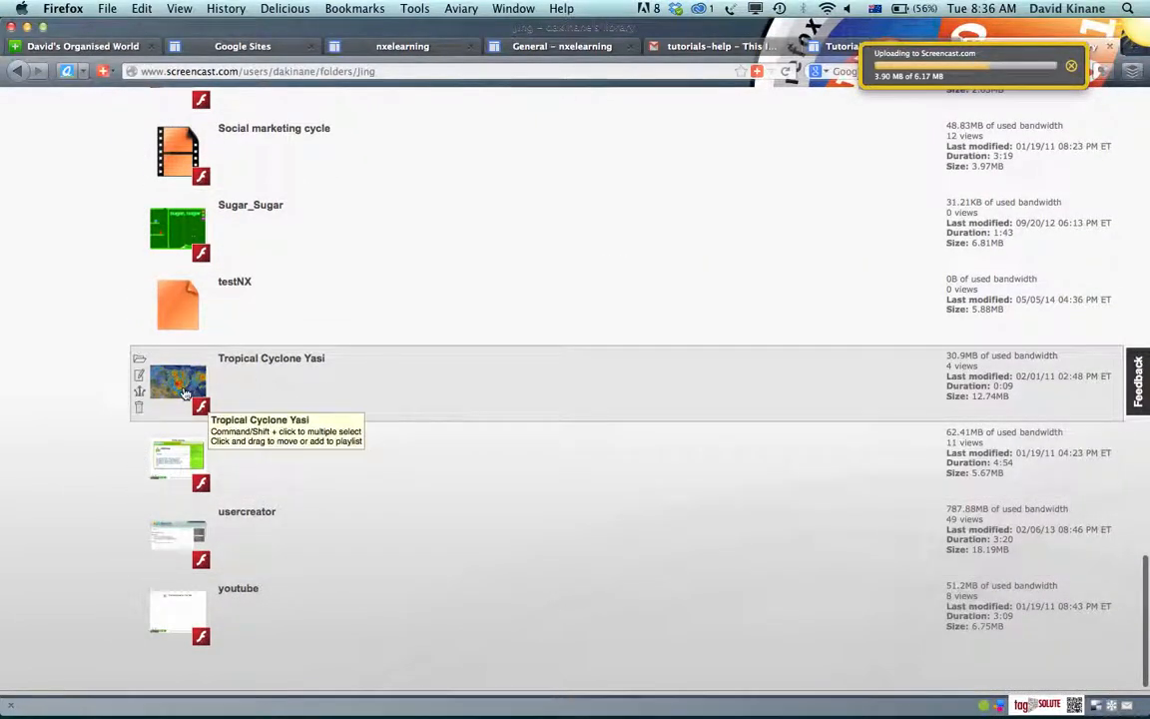
pyautogui.click(183, 392)
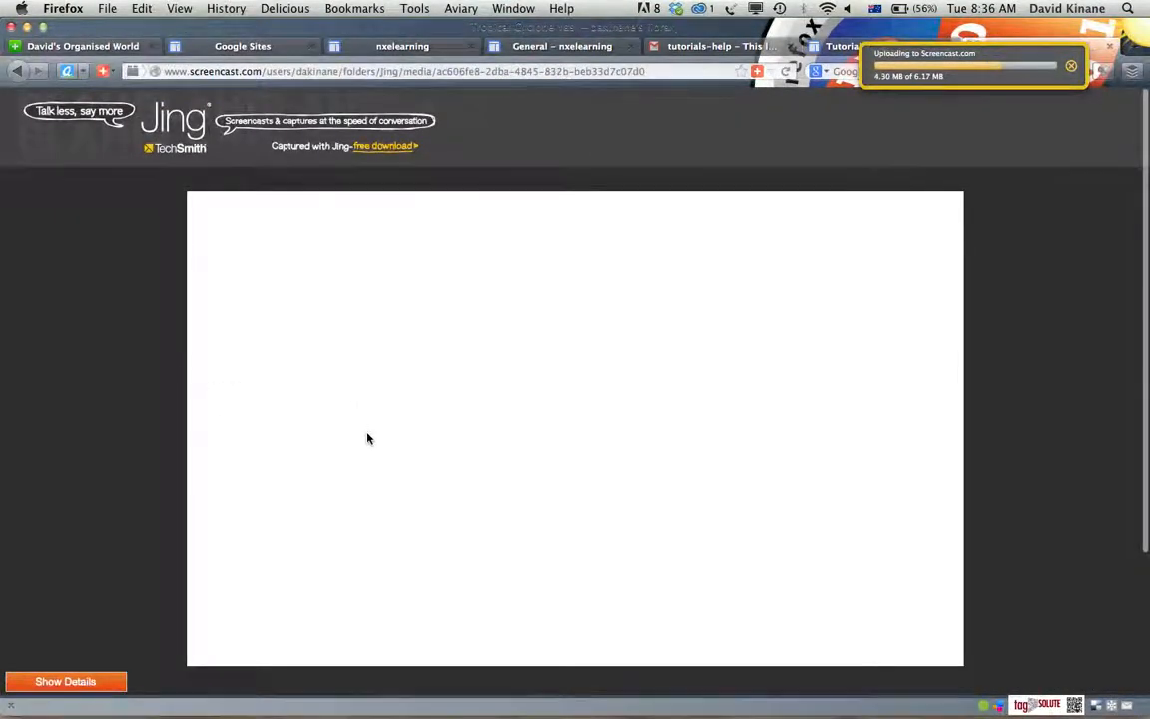
# Show the Tropical Cyclone Yasi video's details and select its full HTML embed code among the sharing options
pyautogui.scroll(-3, 368, 439)
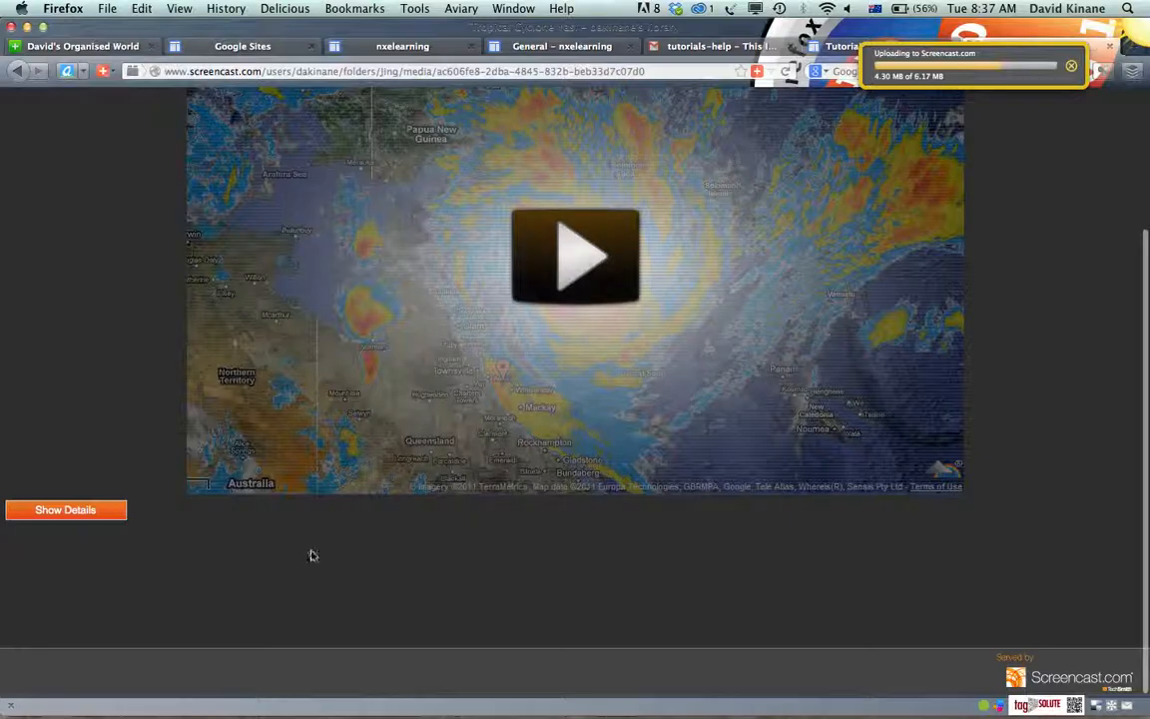
pyautogui.click(70, 510)
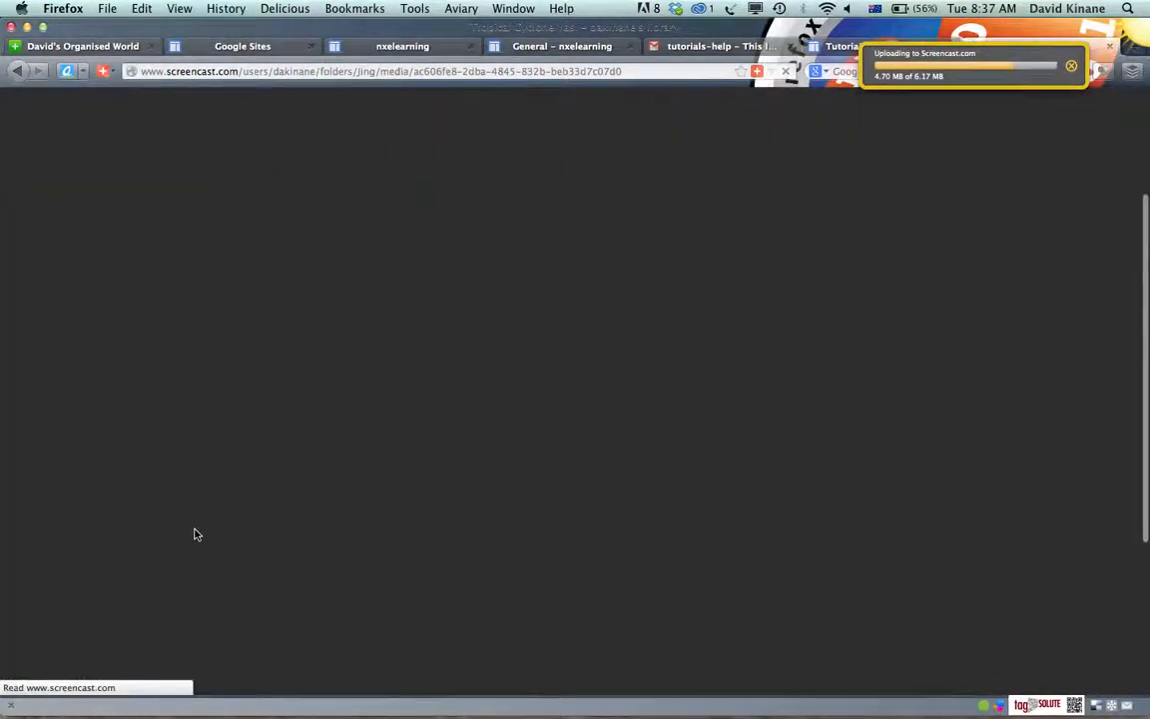
pyautogui.scroll(-5, 196, 534)
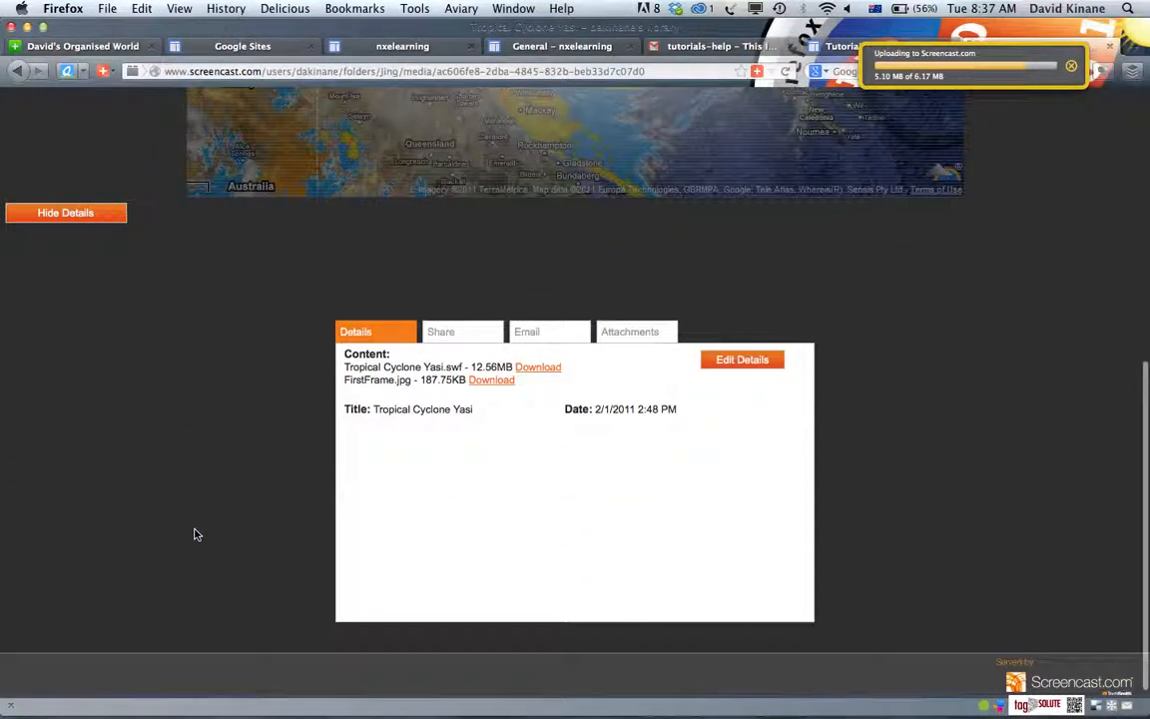
pyautogui.click(461, 334)
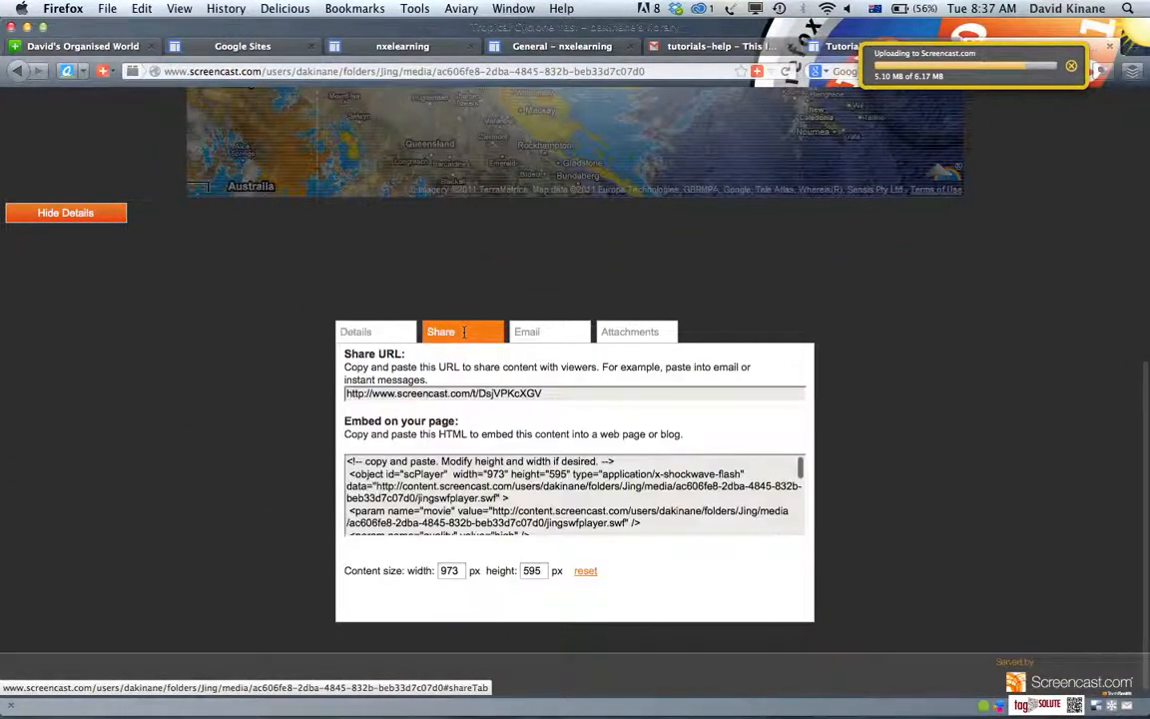
pyautogui.click(397, 494)
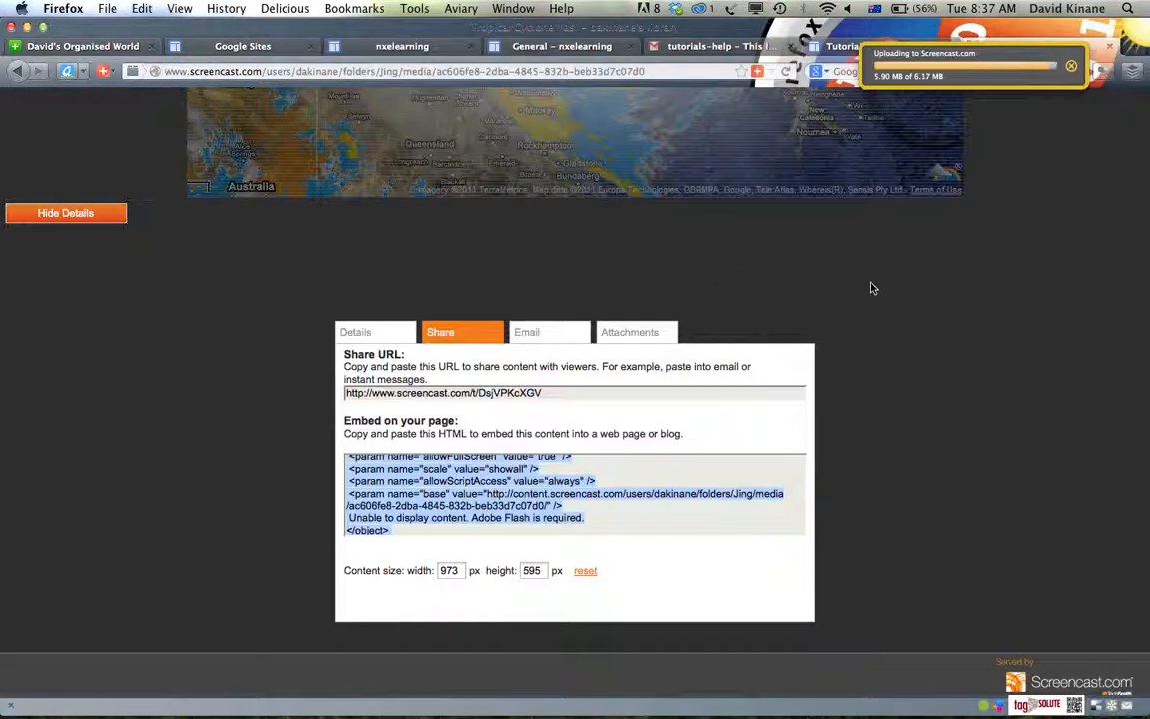
pyautogui.scroll(5, 870, 287)
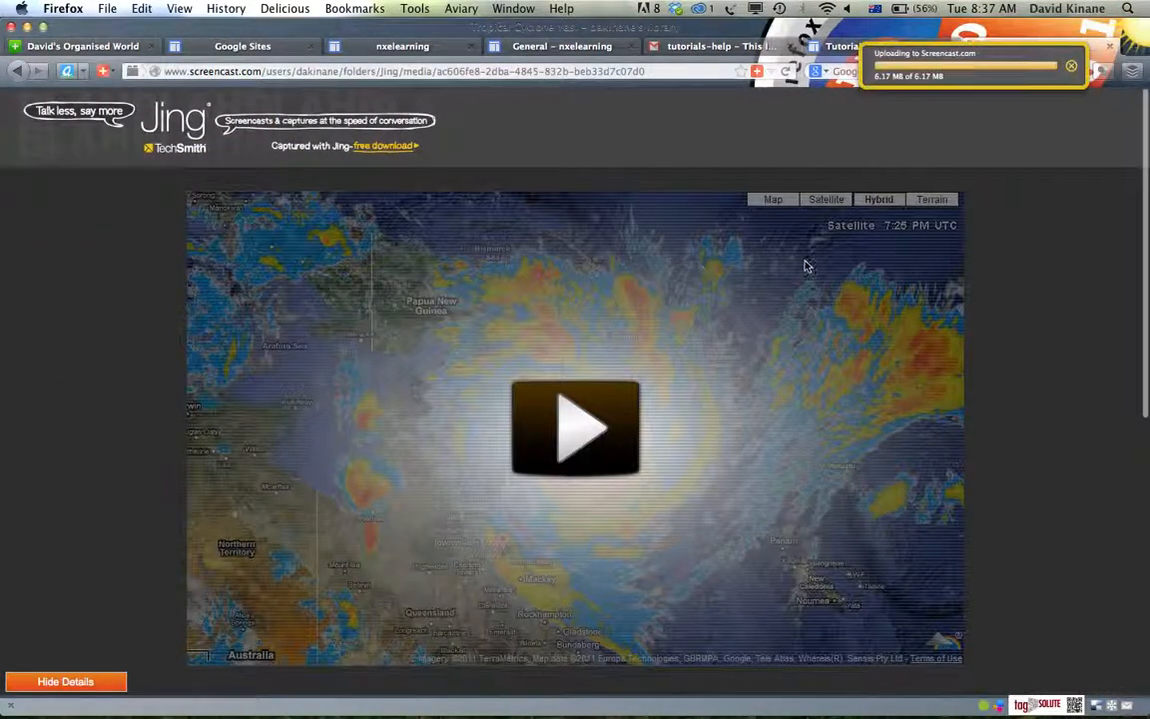
pyautogui.moveTo(1110, 699)
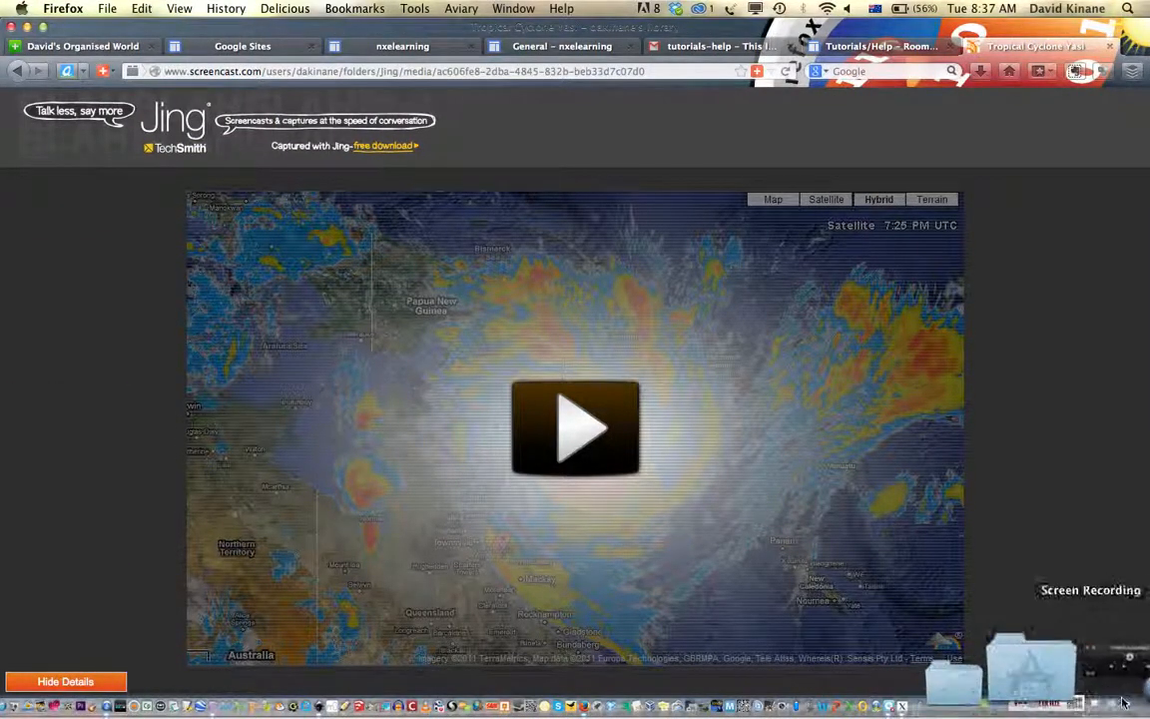
pyautogui.click(1122, 679)
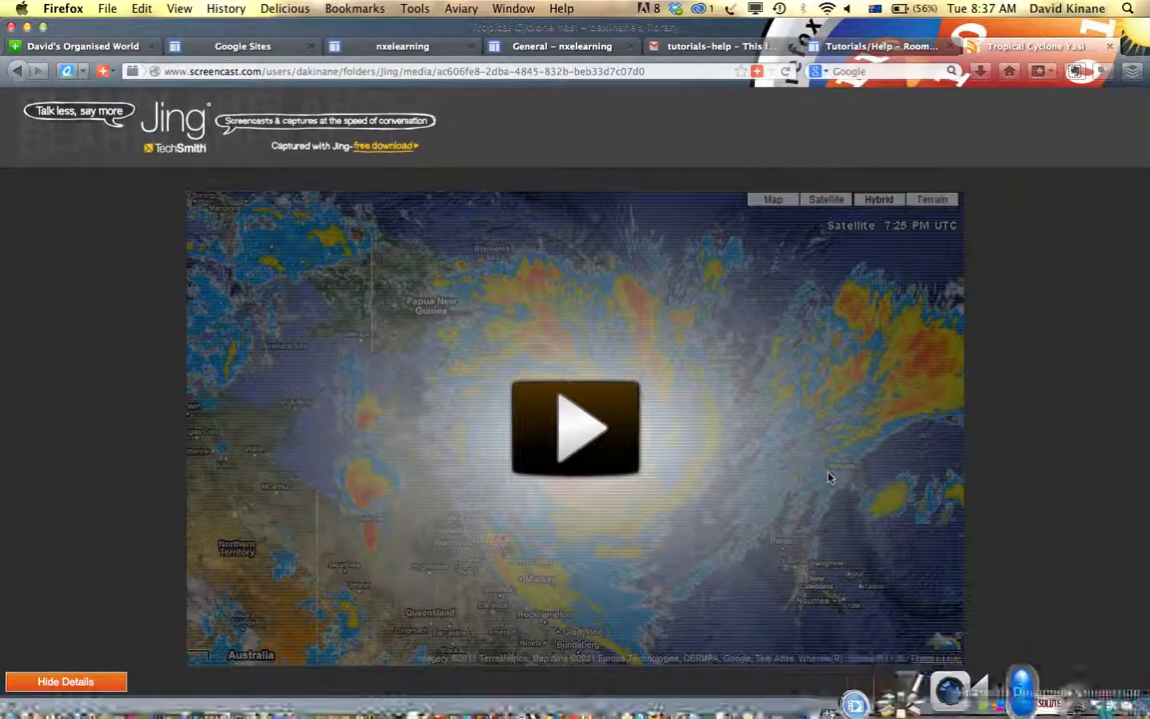